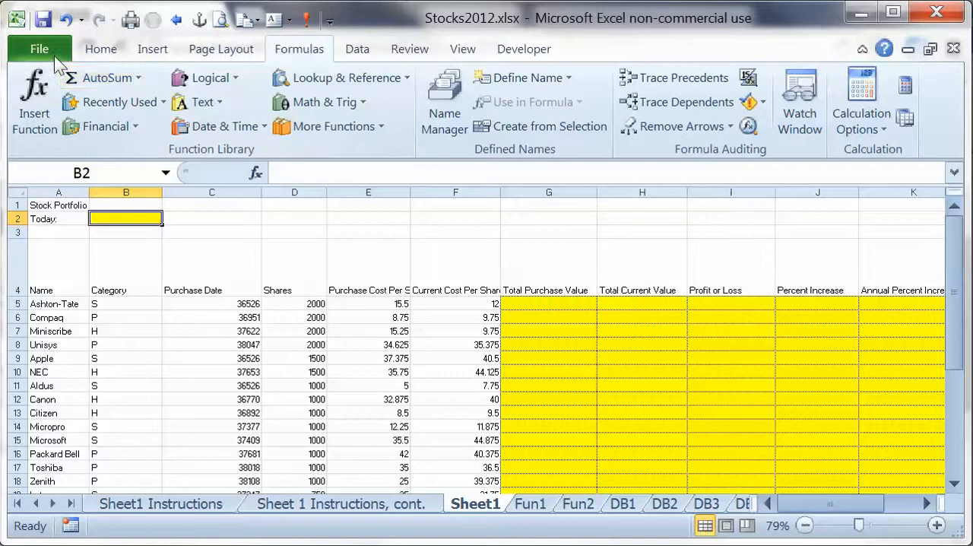
# Save a copy of the workbook to the Desktop as Stocks2012 followed by a hyphen and the author's full name.
pyautogui.click(54, 56)
pyautogui.press('Escape')
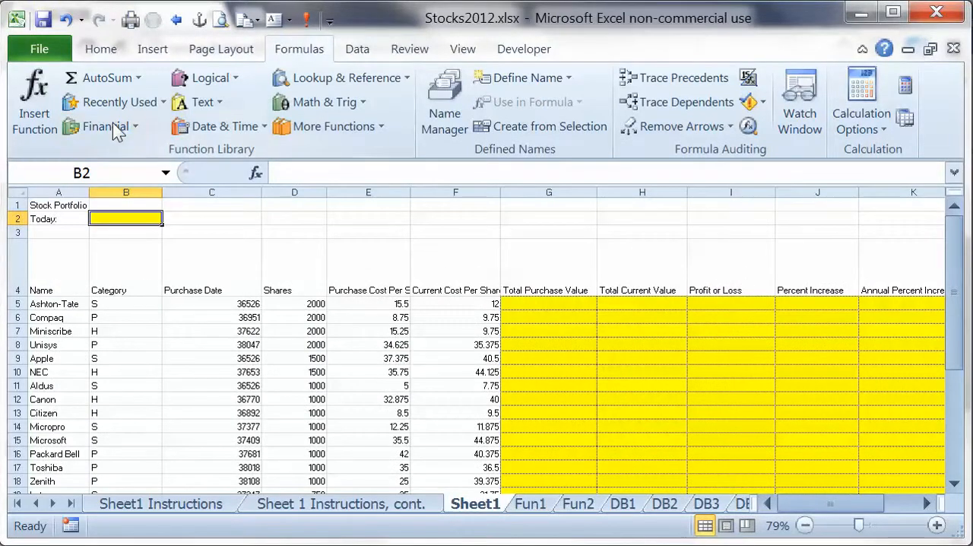
pyautogui.scroll(3, 114, 133)
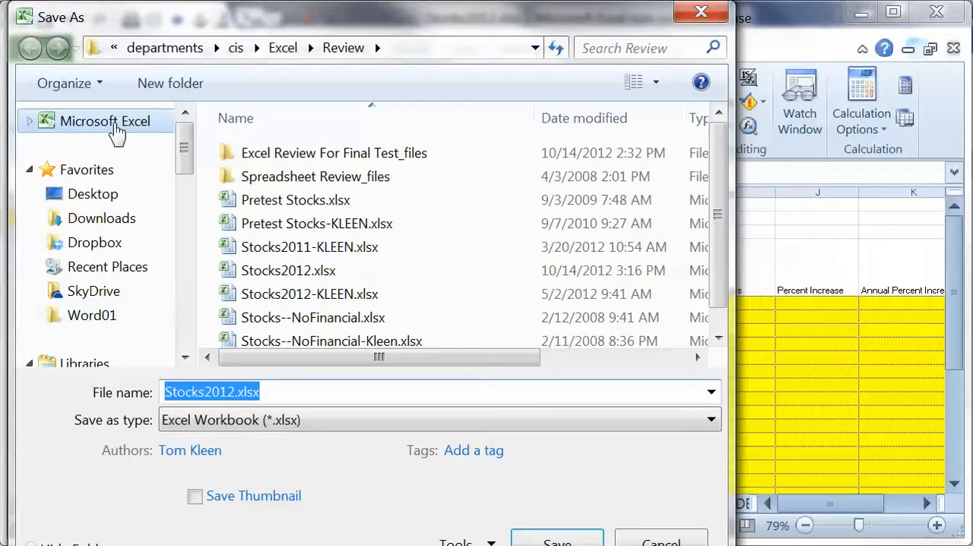
pyautogui.click(98, 196)
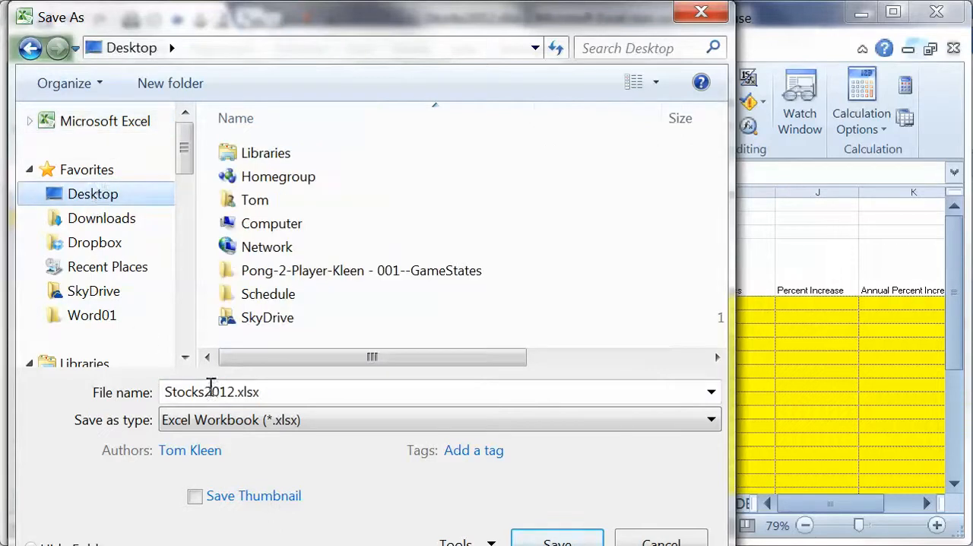
pyautogui.doubleClick(243, 392)
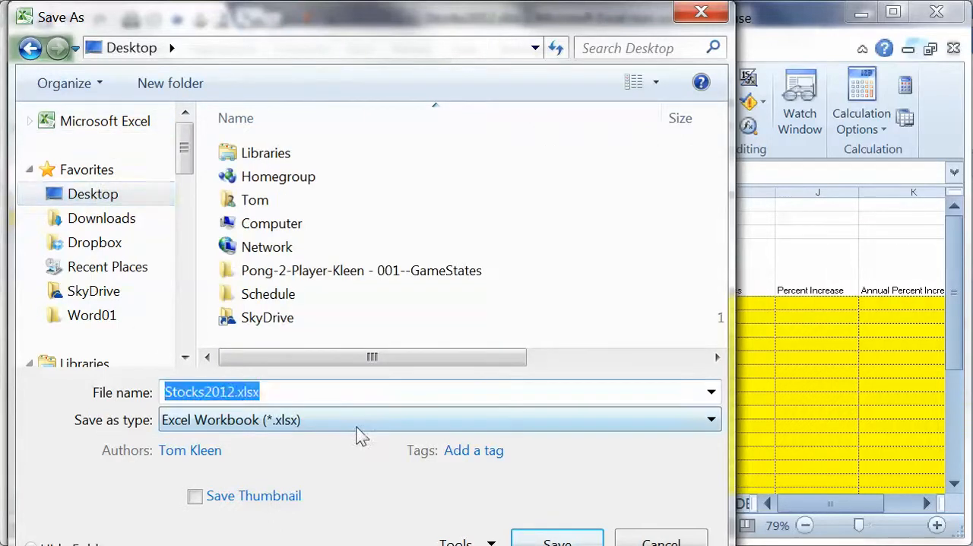
pyautogui.press('End')
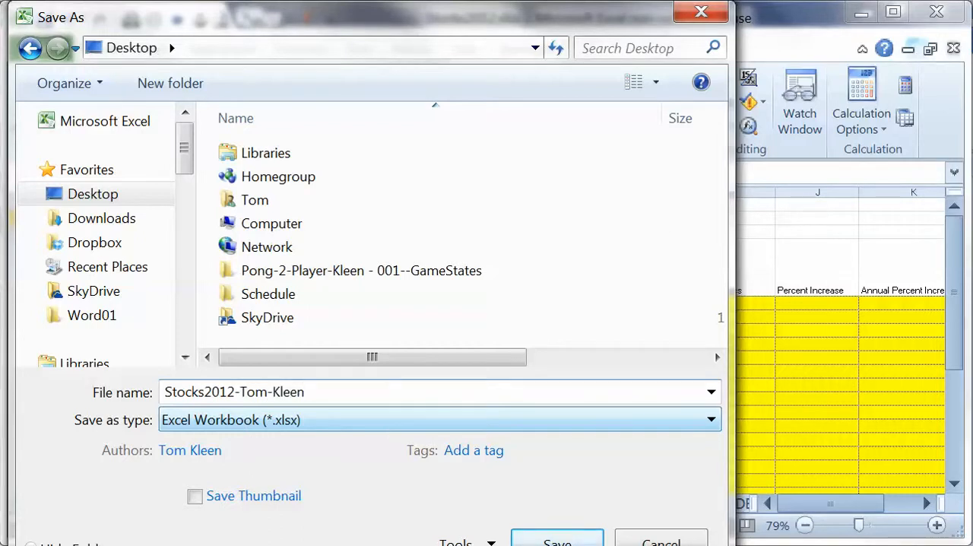
pyautogui.press('Return')
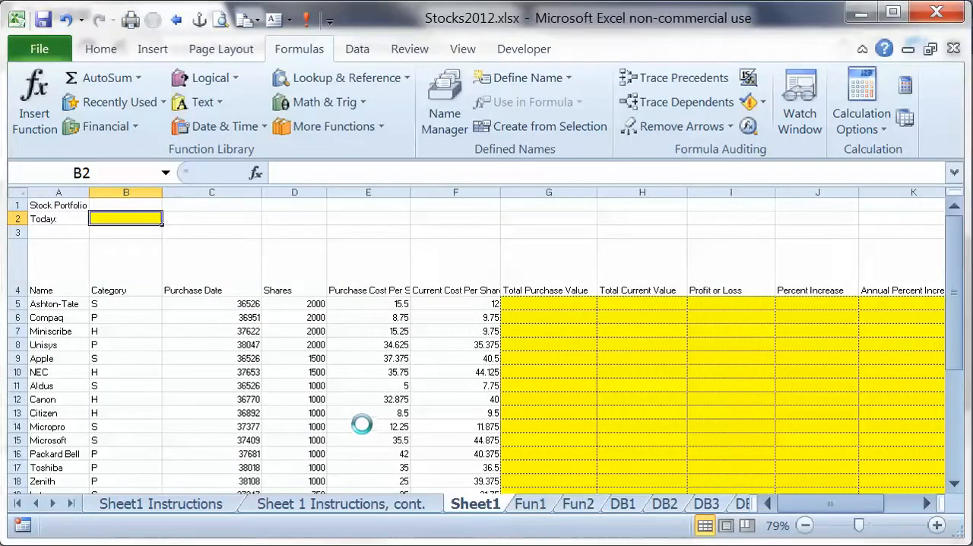
# Rename the Sheet1 worksheet to Stocks and enter the TODAY function in cell B2 beside the Today label.
pyautogui.doubleClick(479, 505)
pyautogui.write('Stocks')
pyautogui.press('Return')
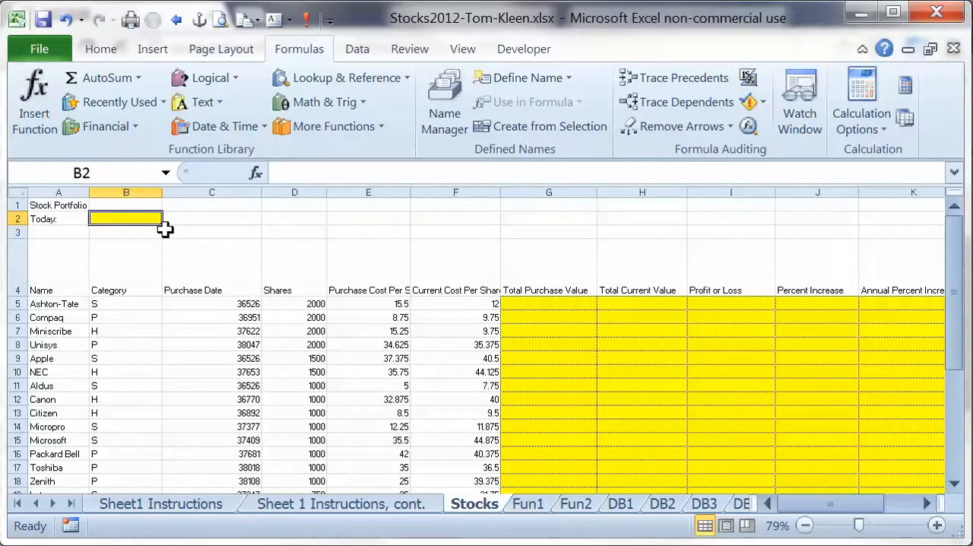
pyautogui.write('=today(')
pyautogui.press('Return')
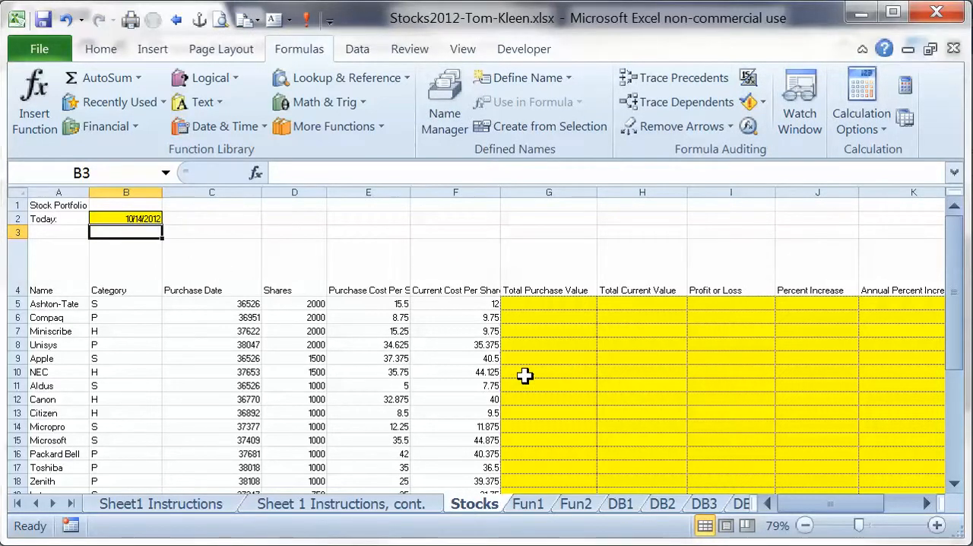
# Merge and center the Stock Portfolio title across A1:M1.
pyautogui.moveTo(65, 206); pyautogui.dragTo(850, 203)
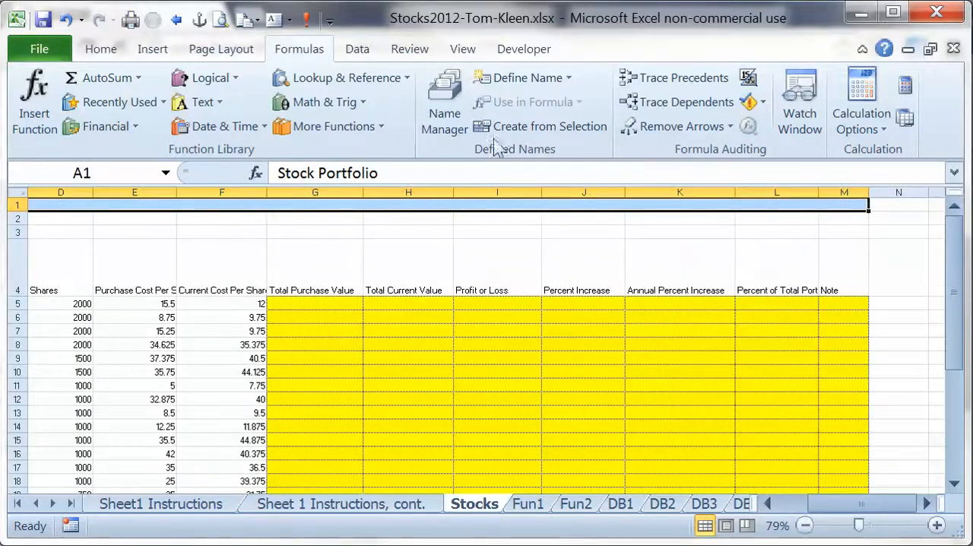
pyautogui.click(99, 47)
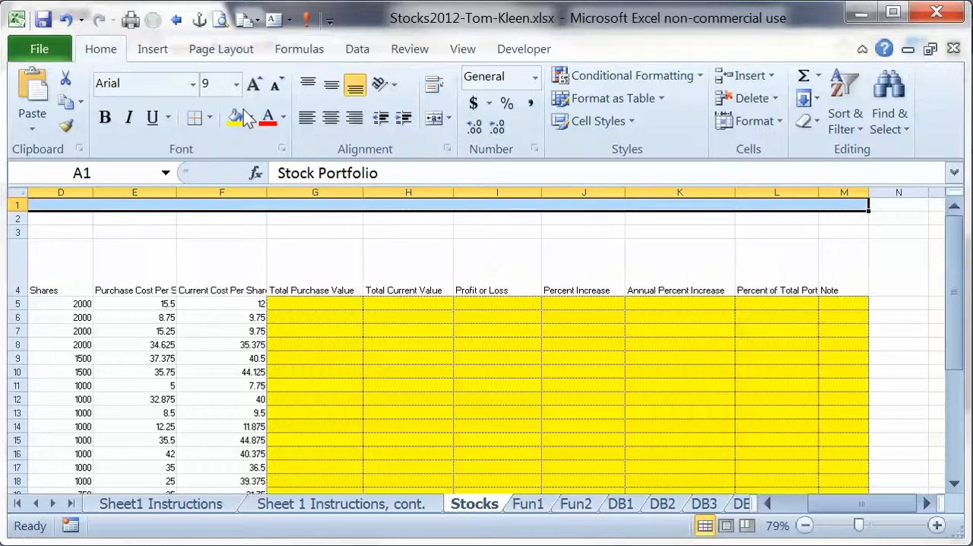
pyautogui.click(434, 120)
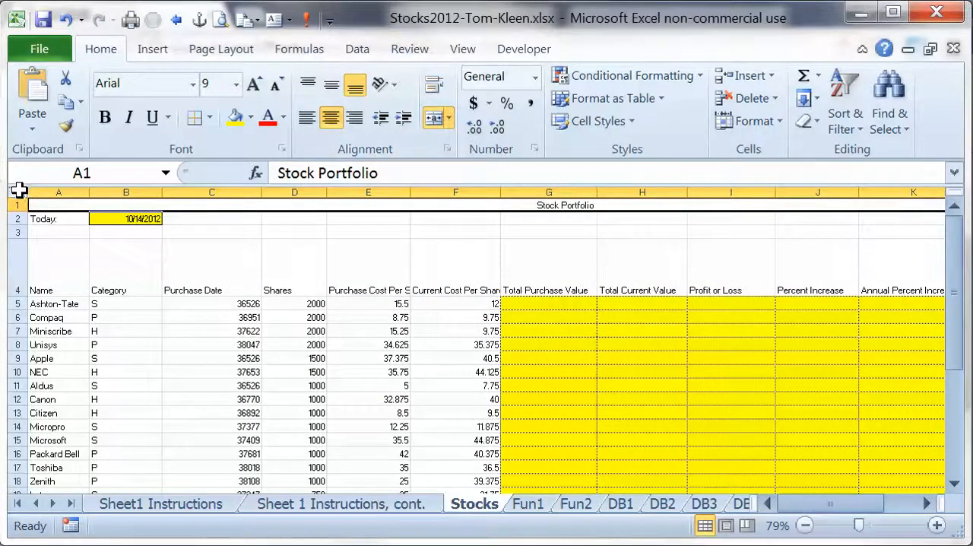
# Set the font of the entire Stocks worksheet to Verdana, size 10.
pyautogui.click(19, 190)
pyautogui.click(254, 83)
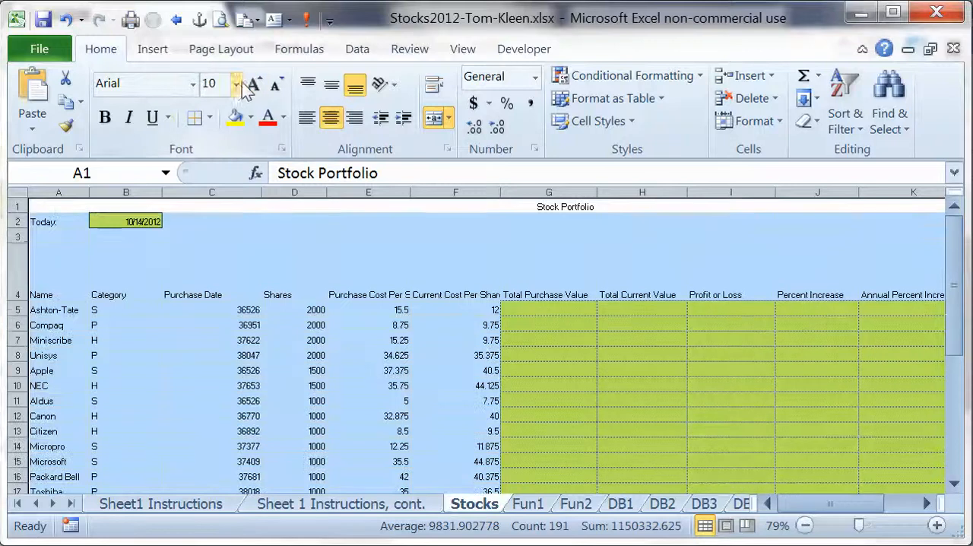
pyautogui.click(195, 86)
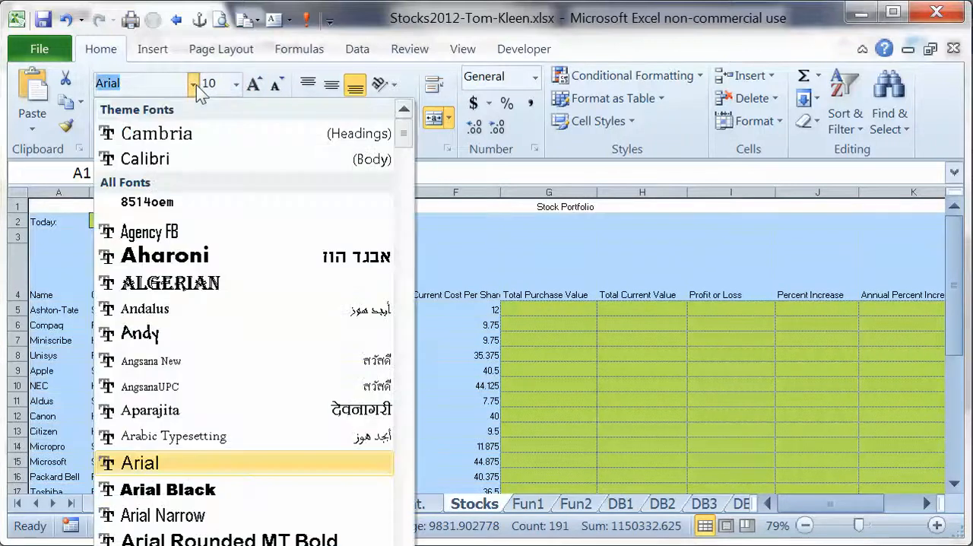
pyautogui.write('Vani')
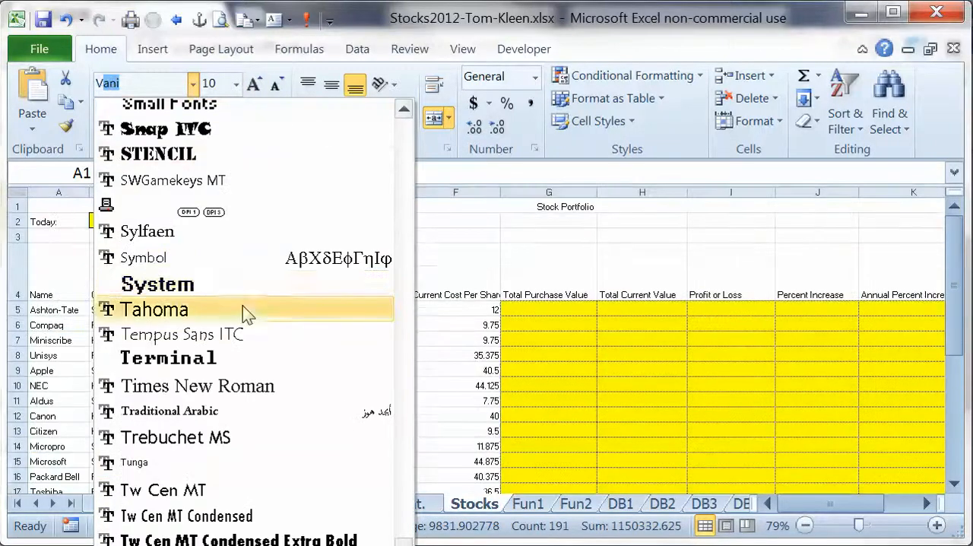
pyautogui.scroll(-4, 242, 305)
pyautogui.click(239, 301)
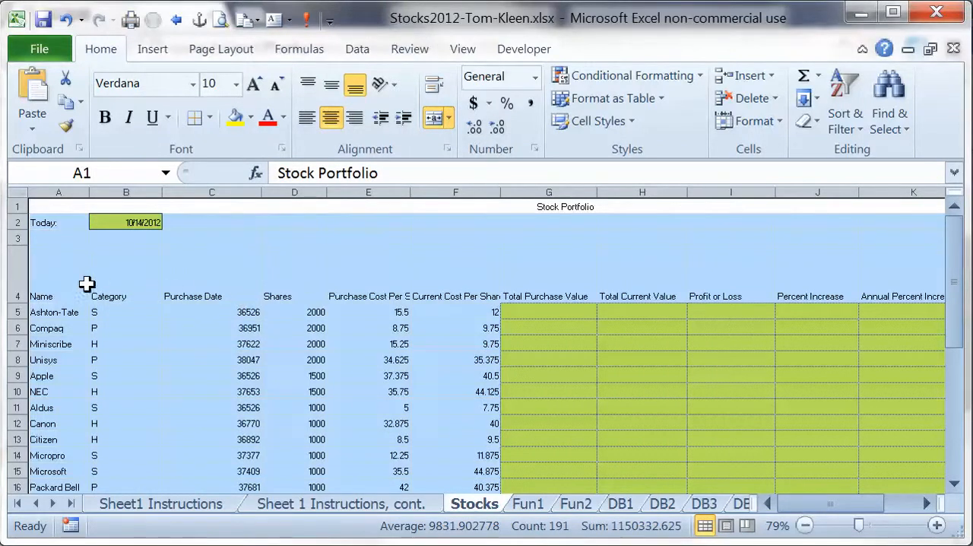
# Apply the Title cell style to the Stock Portfolio heading in A1 and make it italic.
pyautogui.click(77, 207)
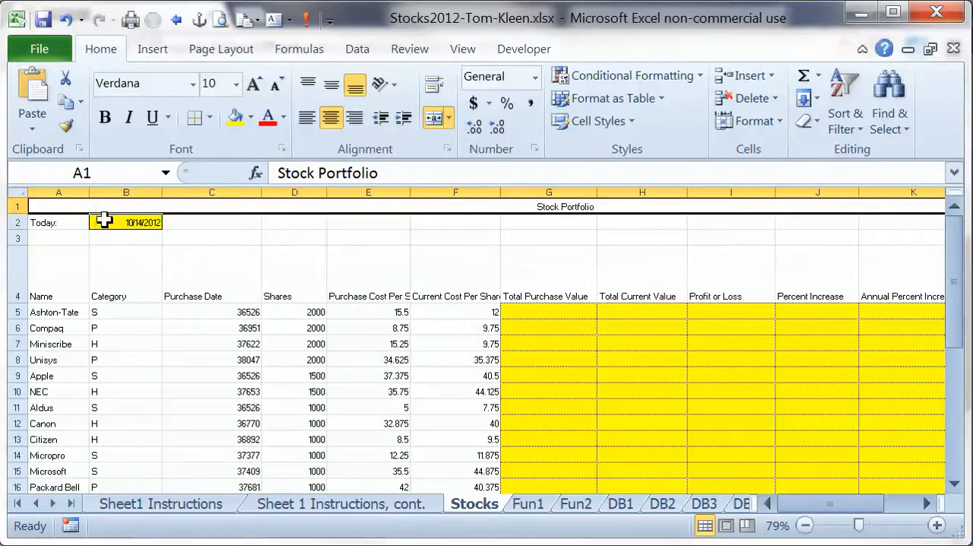
pyautogui.click(631, 121)
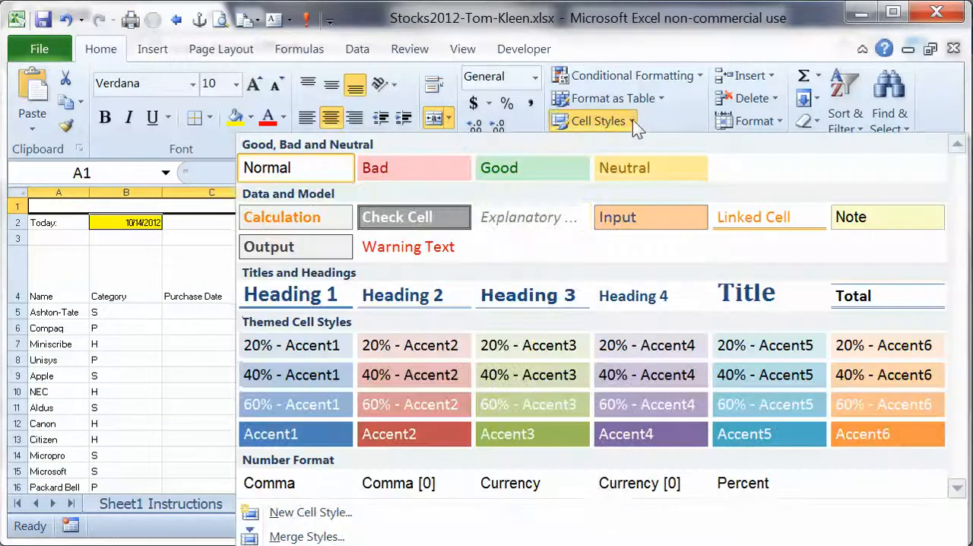
pyautogui.click(753, 294)
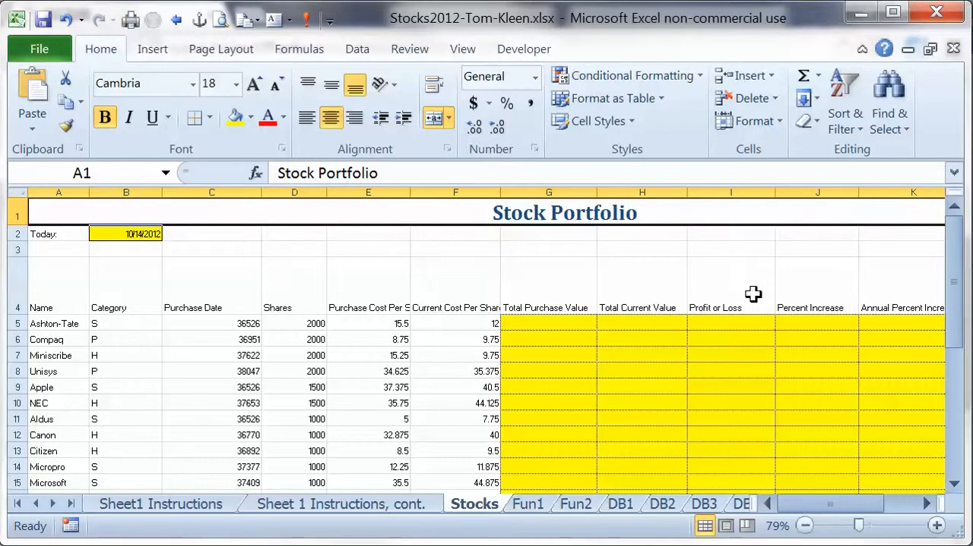
pyautogui.click(130, 118)
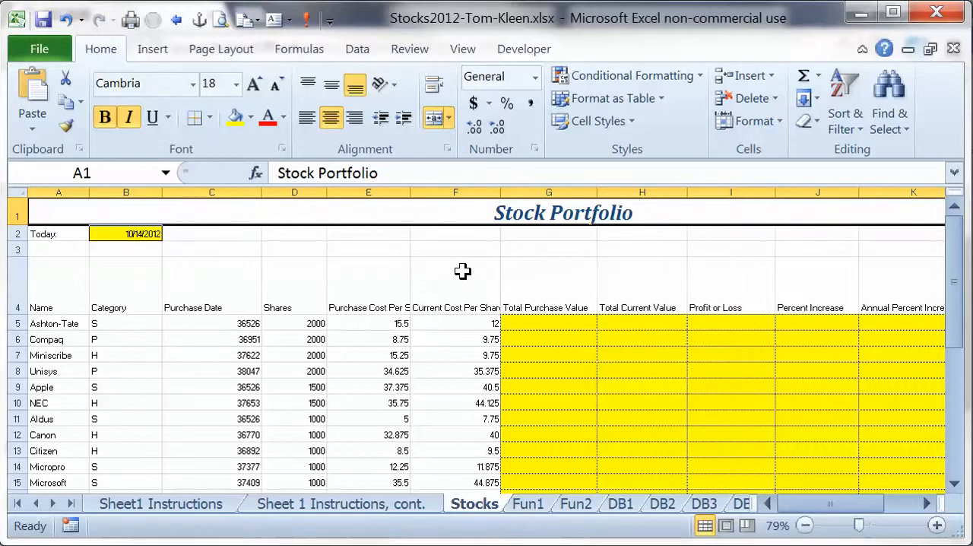
# Apply the Heading 3 cell style to the column headings in A4:M4.
pyautogui.moveTo(52, 307); pyautogui.dragTo(843, 296)
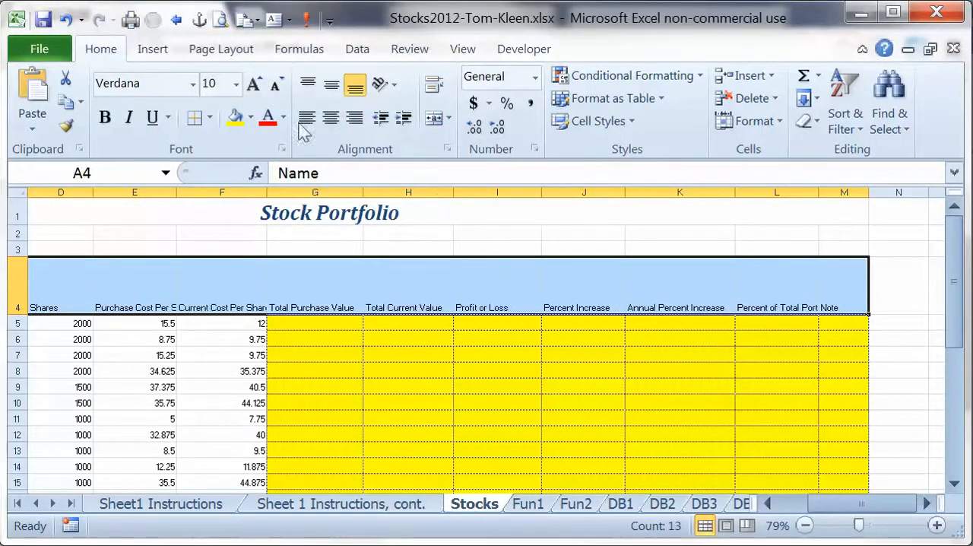
pyautogui.click(630, 122)
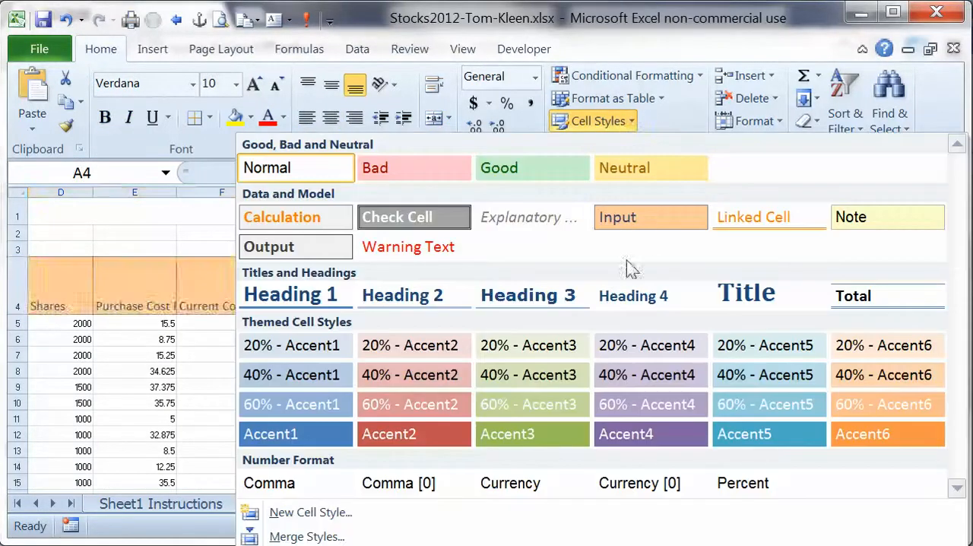
pyautogui.click(560, 294)
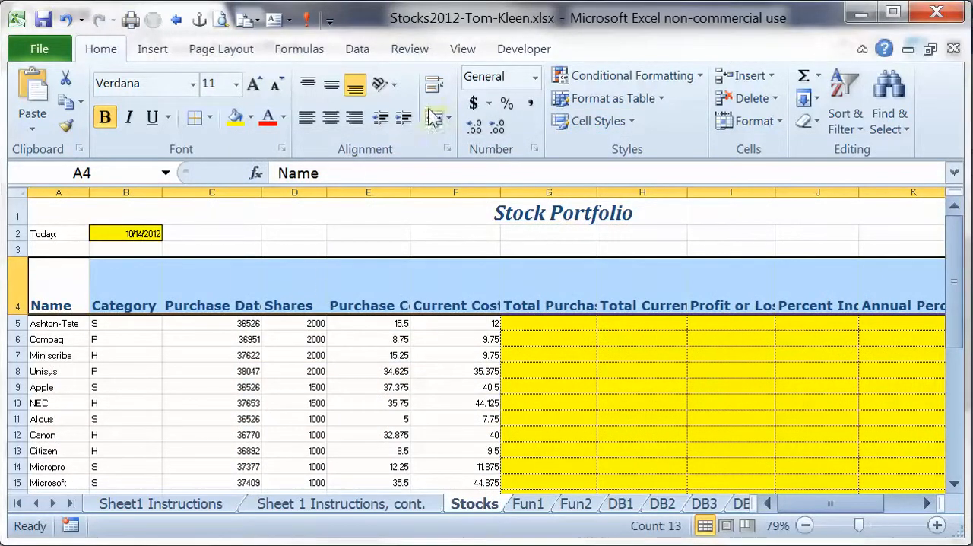
# Wrap the text of the column headings in A4:M4 and make row 4 slightly taller.
pyautogui.click(433, 84)
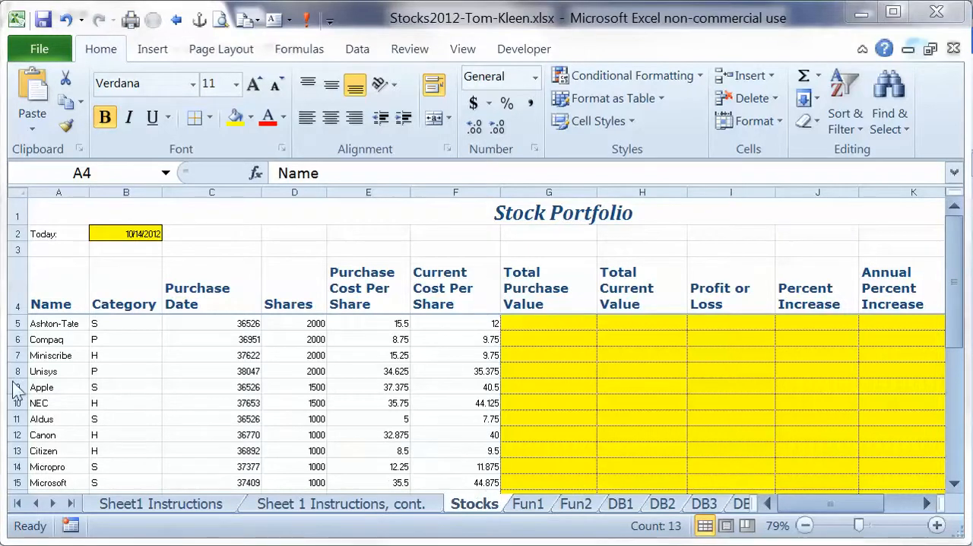
pyautogui.click(17, 308)
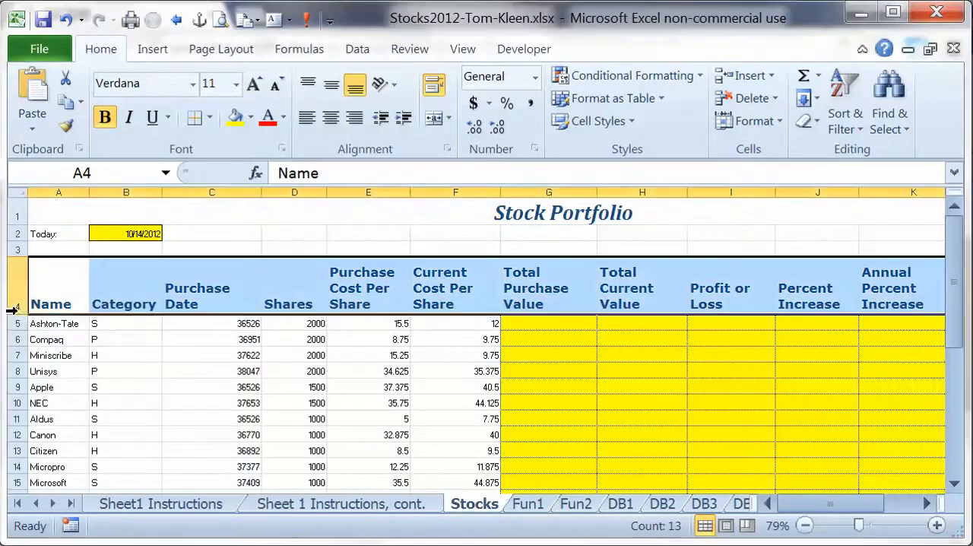
pyautogui.moveTo(18, 312); pyautogui.dragTo(20, 314)
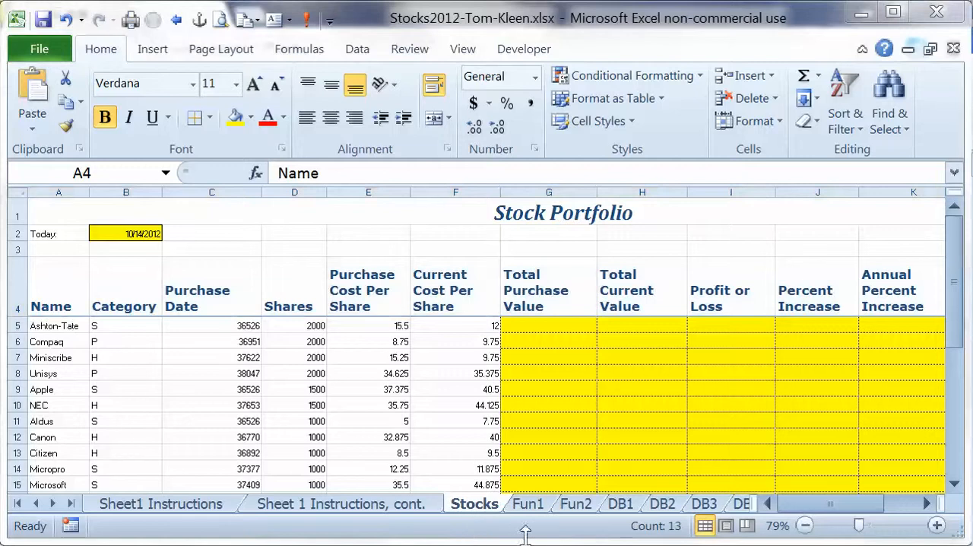
# Format the purchase dates in C5:C33 with the Date number format of type 14-Mar-2001.
pyautogui.click(217, 324)
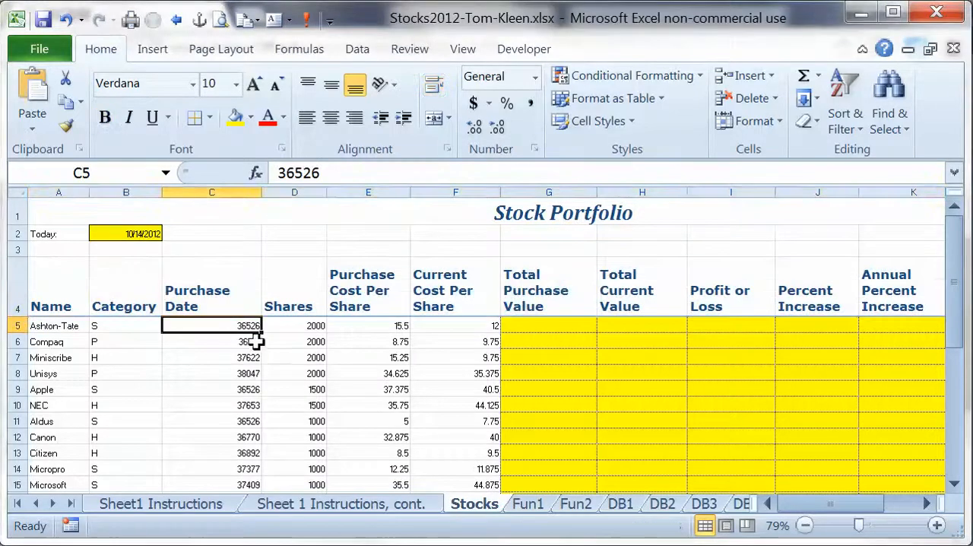
pyautogui.hotkey('shift', 'pagedown')
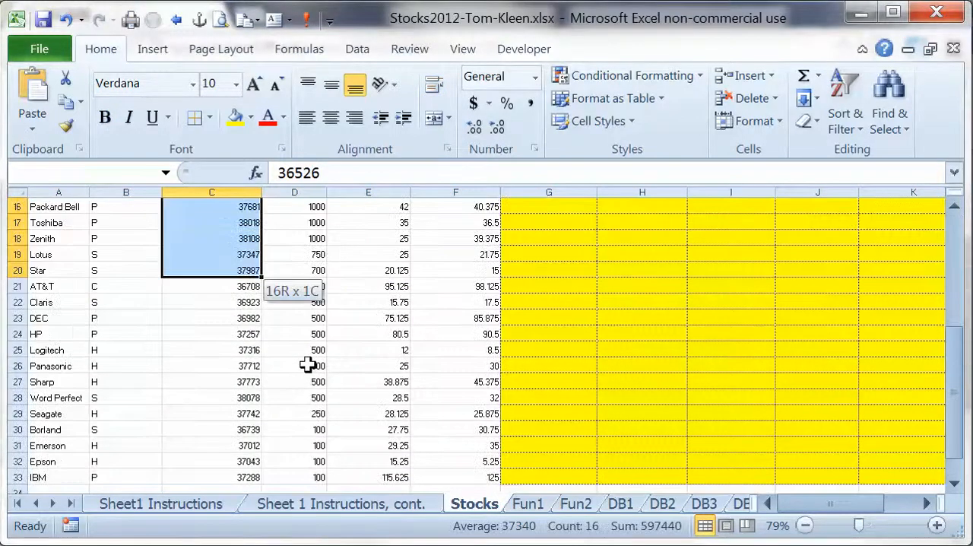
pyautogui.hotkey('shift', 'Down')
pyautogui.hotkey('shift', 'Down')
pyautogui.hotkey('shift', 'Down')
pyautogui.hotkey('shift', 'Down')
pyautogui.hotkey('shift', 'Down')
pyautogui.hotkey('shift', 'Down')
pyautogui.hotkey('shift', 'Down')
pyautogui.hotkey('shift', 'Down')
pyautogui.hotkey('shift', 'Down')
pyautogui.hotkey('shift', 'Down')
pyautogui.hotkey('shift', 'Down')
pyautogui.hotkey('shift', 'Down')
pyautogui.hotkey('shift', 'Down')
pyautogui.hotkey('shift', 'Down')
pyautogui.hotkey('shift', 'Down')
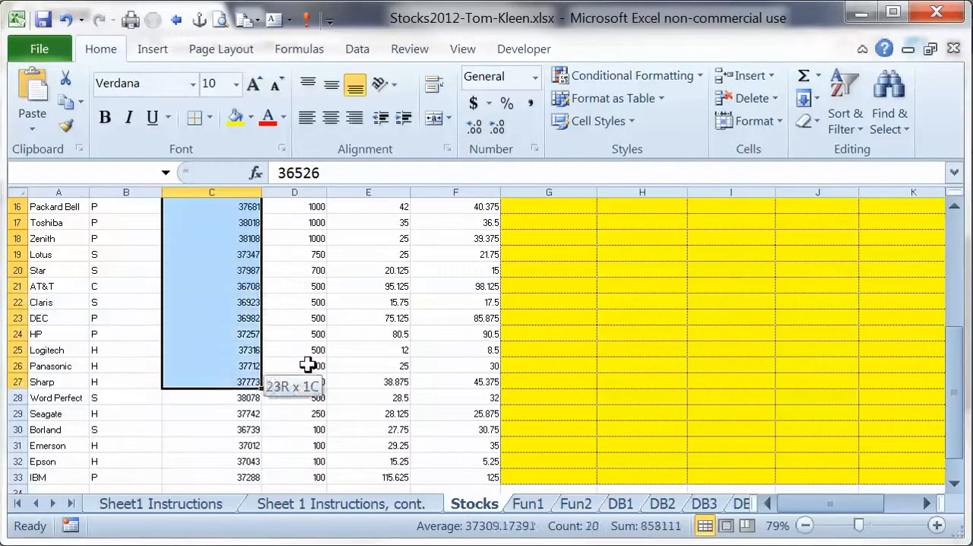
pyautogui.hotkey('shift', 'Up')
pyautogui.hotkey('shift', 'Up')
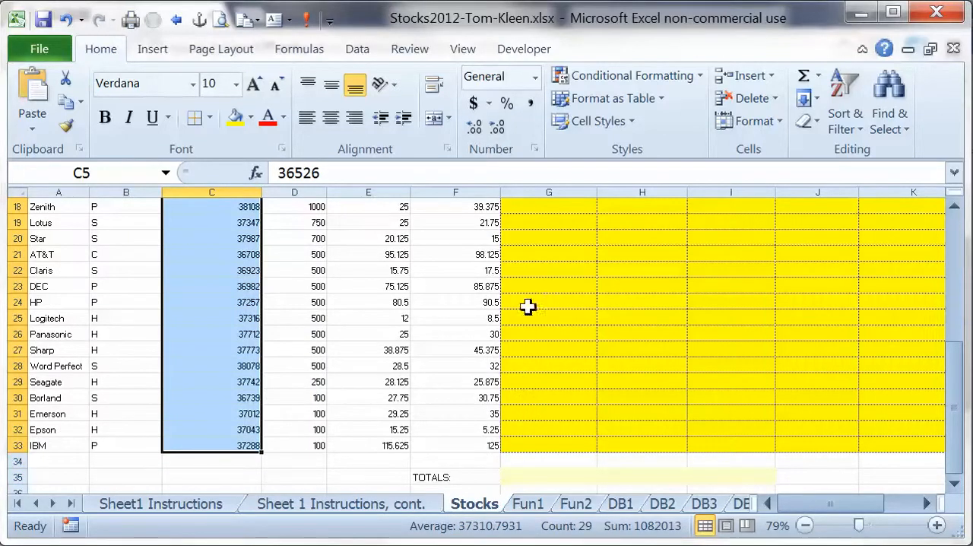
pyautogui.click(534, 76)
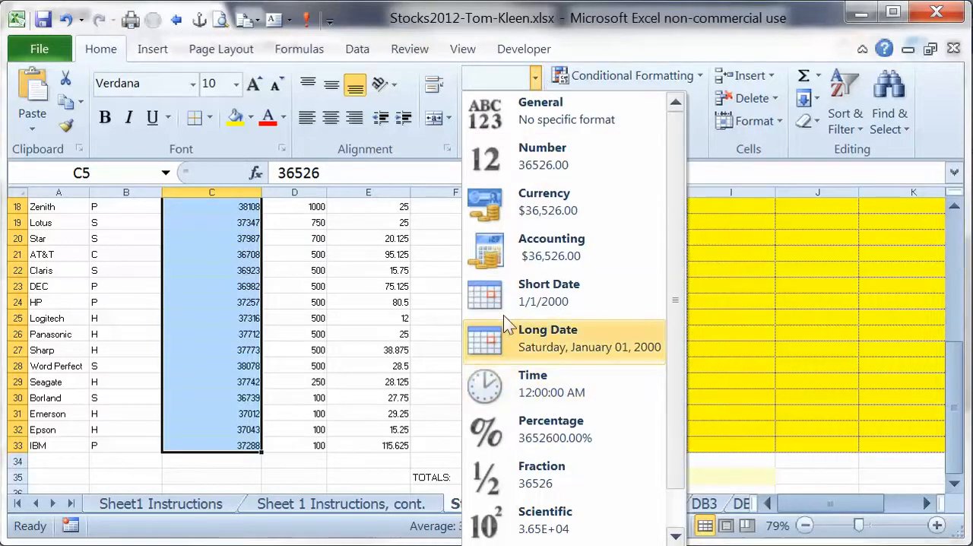
pyautogui.scroll(-1, 677, 365)
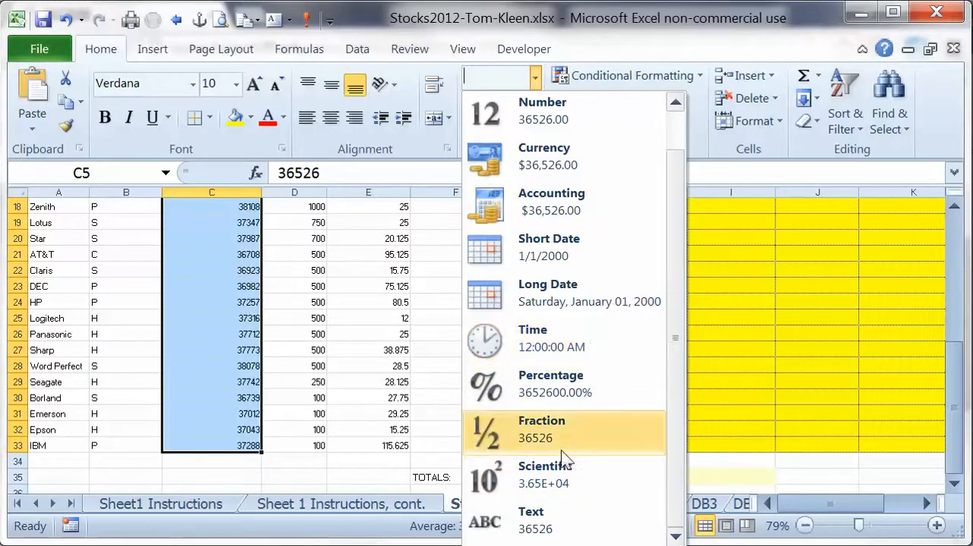
pyautogui.rightClick(220, 206)
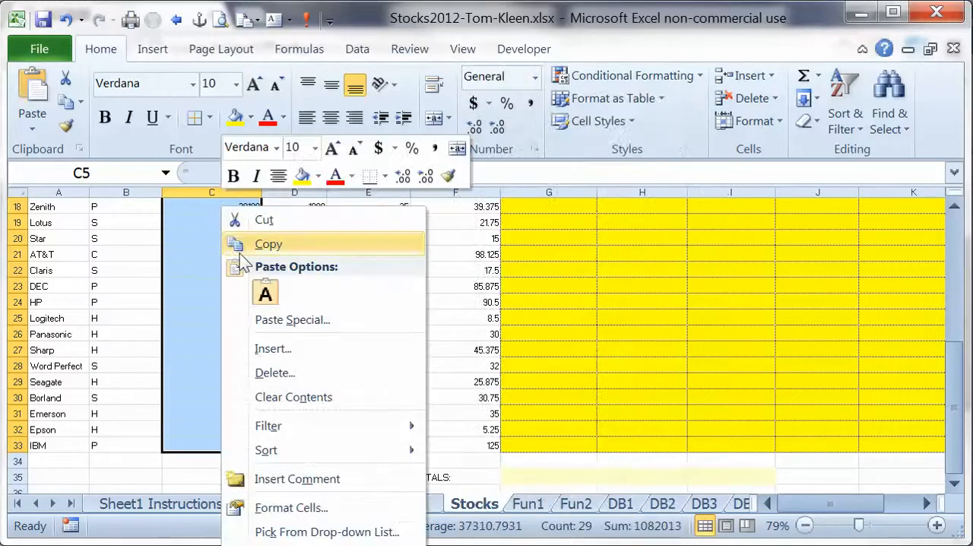
pyautogui.click(301, 509)
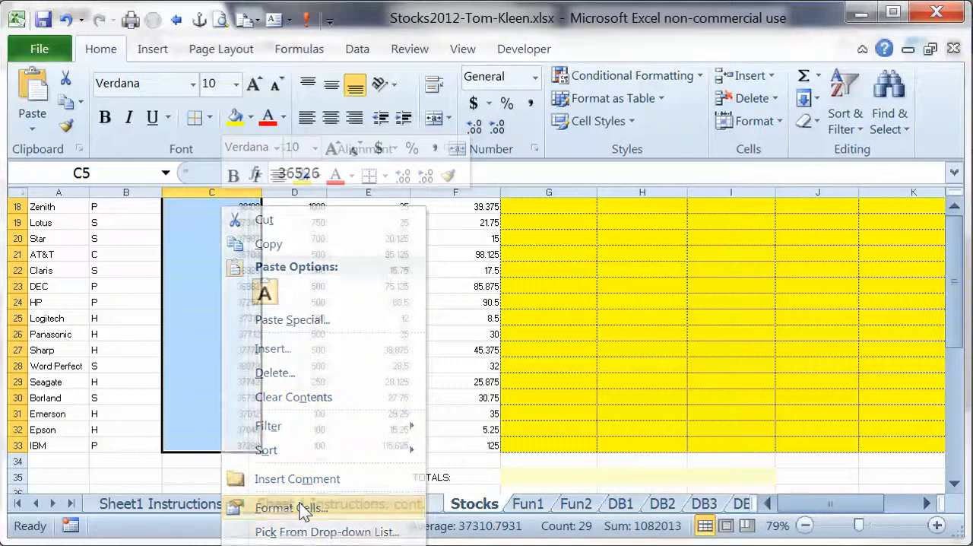
pyautogui.moveTo(320, 266); pyautogui.dragTo(542, 53)
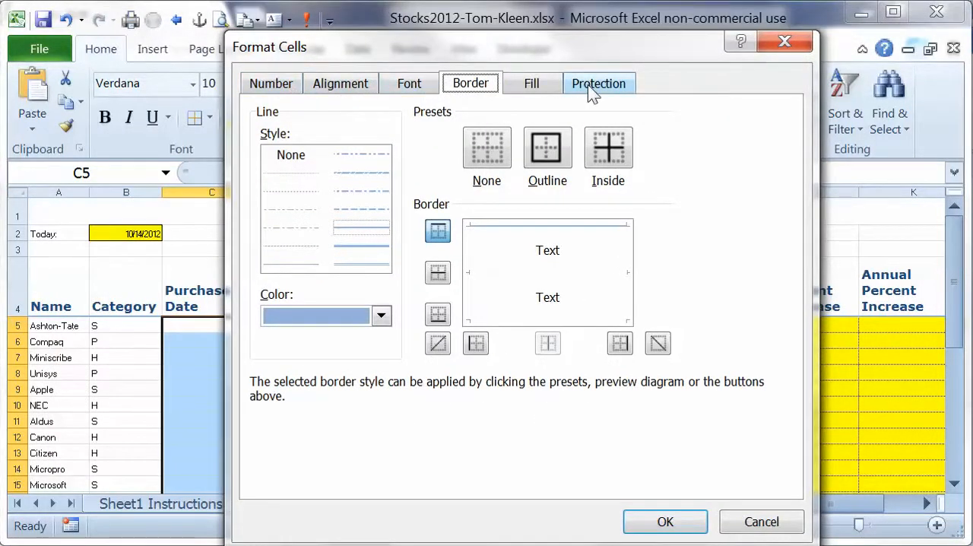
pyautogui.click(292, 88)
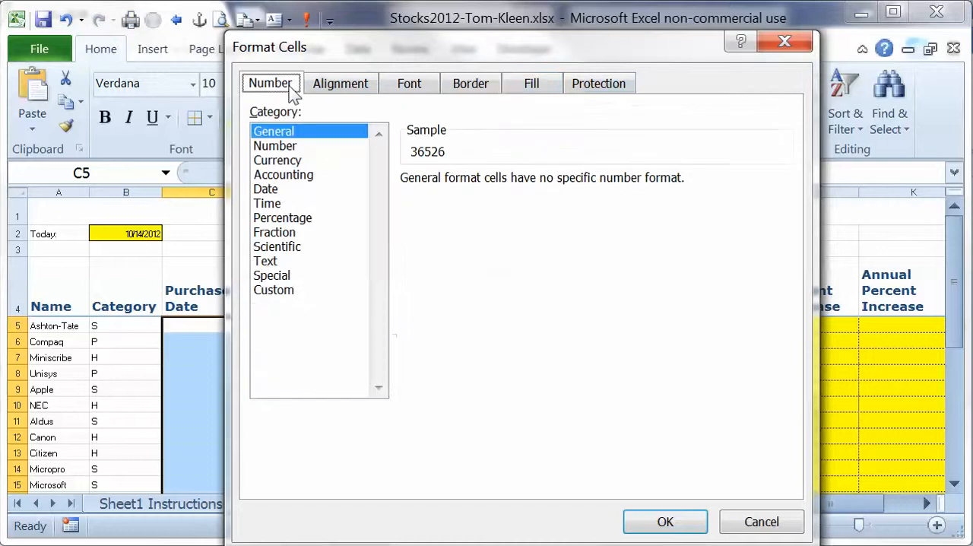
pyautogui.click(273, 192)
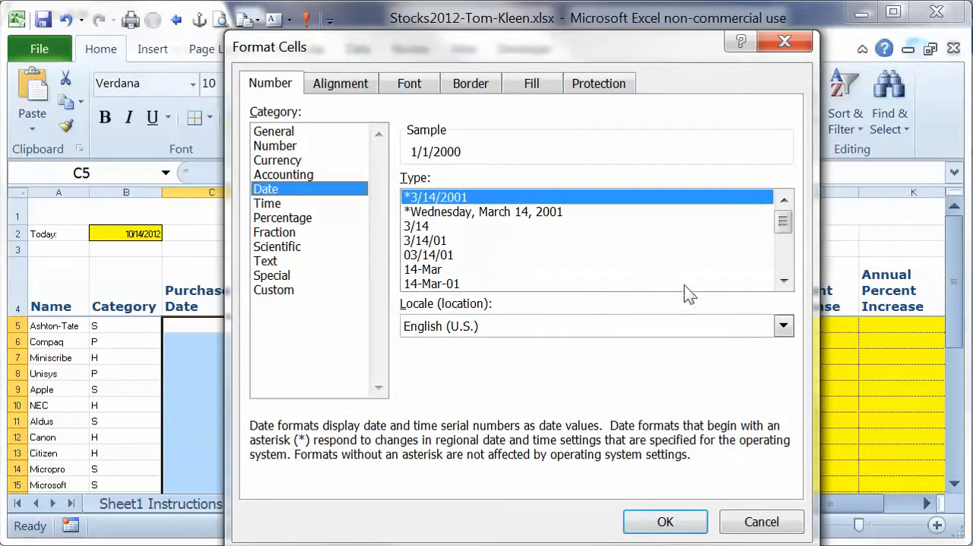
pyautogui.click(785, 268)
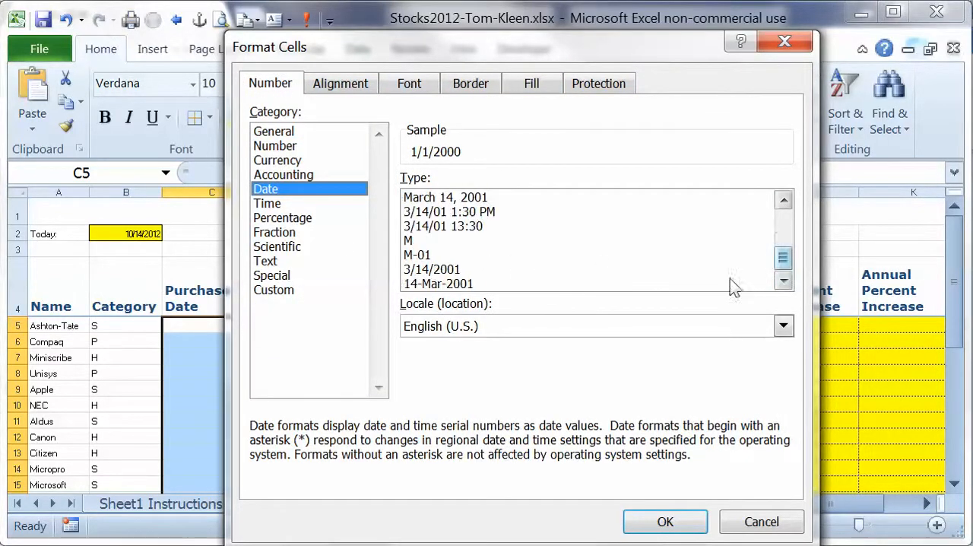
pyautogui.click(440, 286)
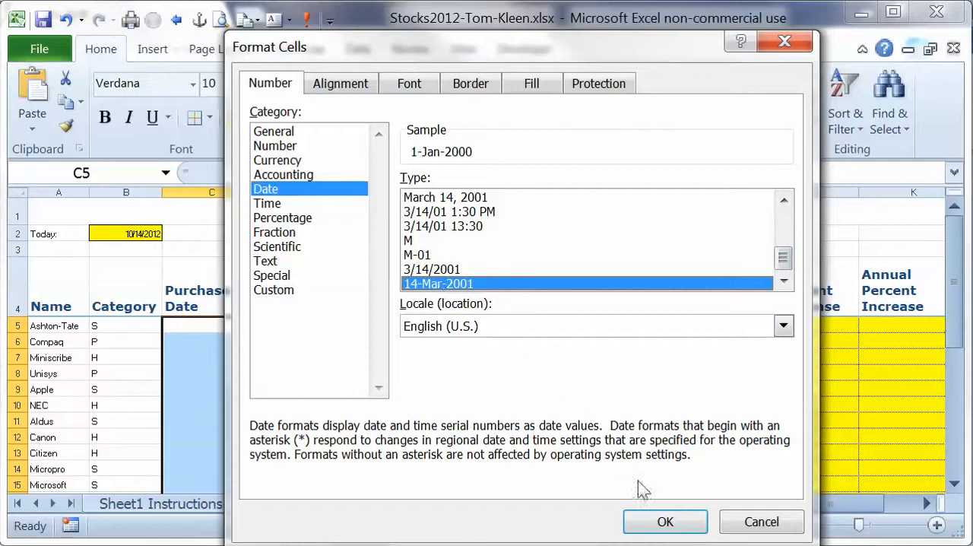
pyautogui.click(673, 524)
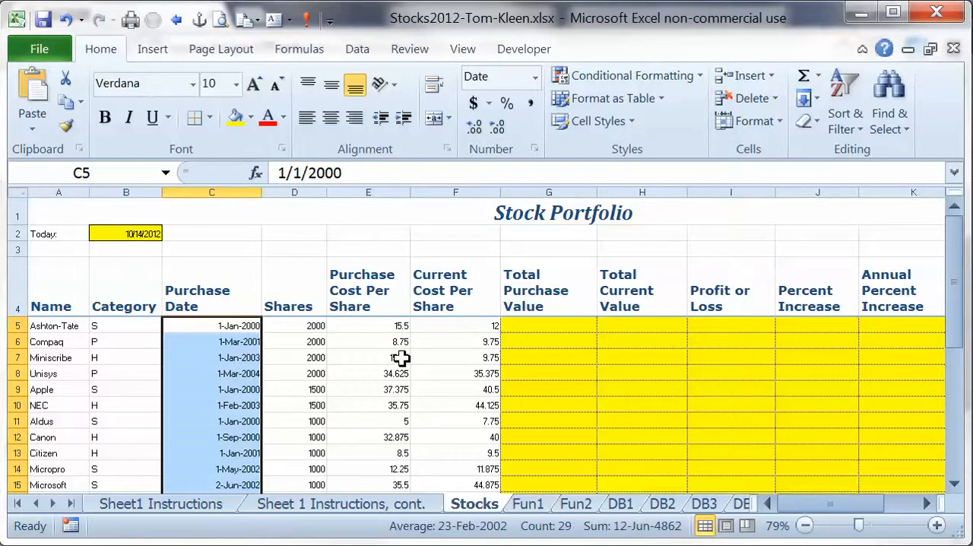
# Calculate Total Purchase Value in G5 as shares times purchase cost per share, using the formula =D5*E5.
pyautogui.click(540, 327)
pyautogui.write('=')
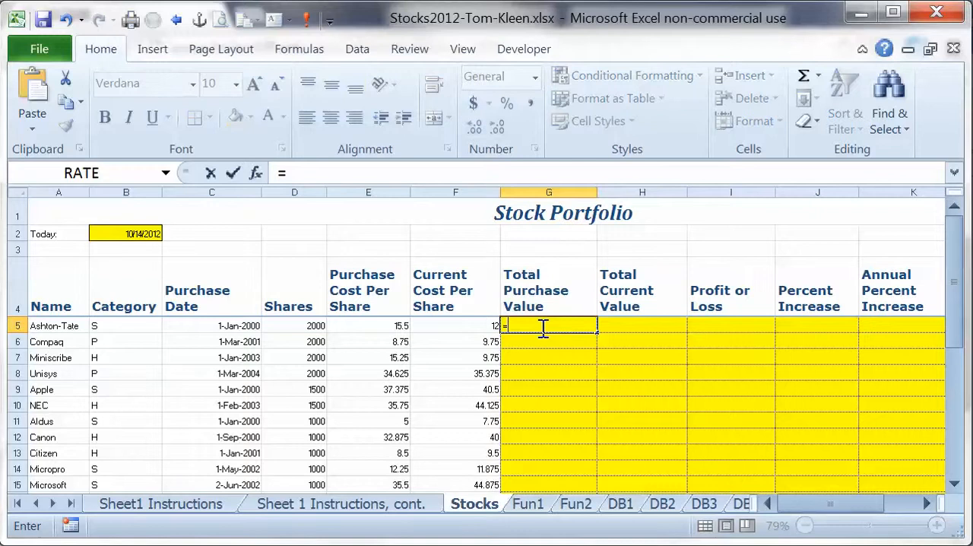
pyautogui.click(319, 325)
pyautogui.write('*')
pyautogui.click(367, 325)
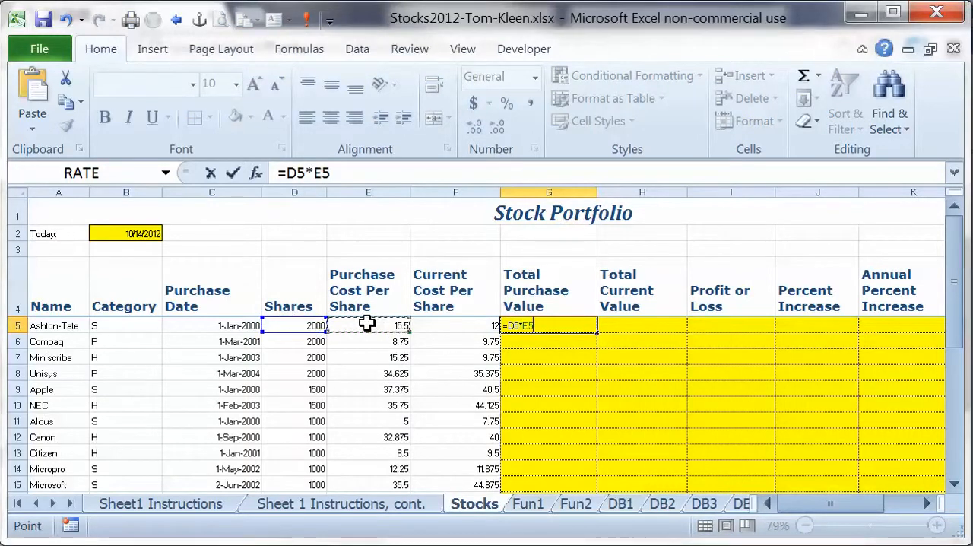
pyautogui.press('Return')
# Calculate Total Current Value in H5 as shares times current cost per share, using the formula =D5*F5.
pyautogui.press('Up')
pyautogui.press('Right')
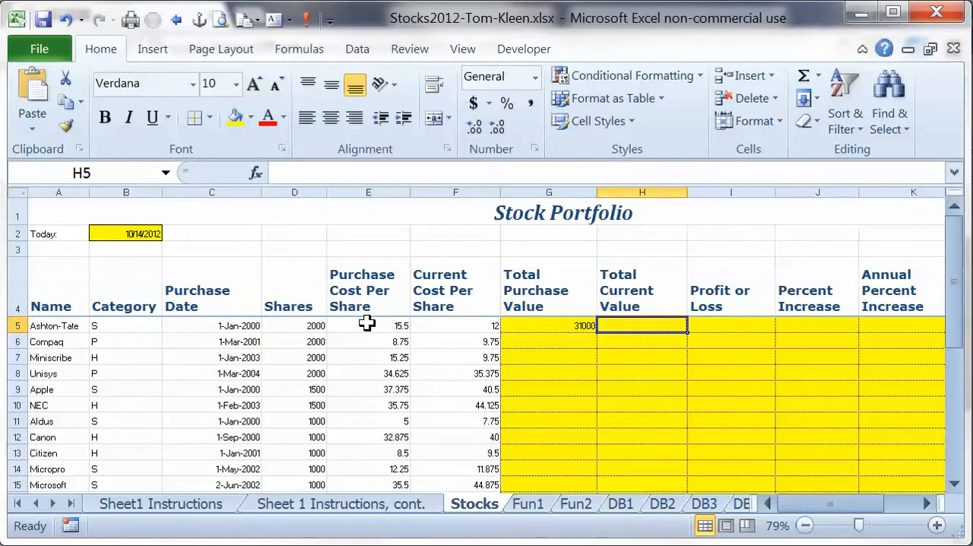
pyautogui.write('=')
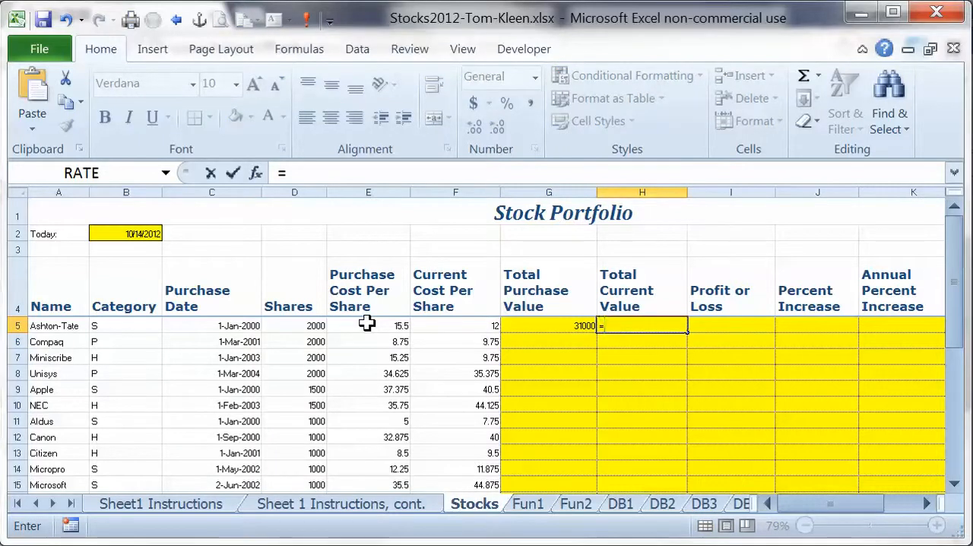
pyautogui.write('*')
pyautogui.click(443, 323)
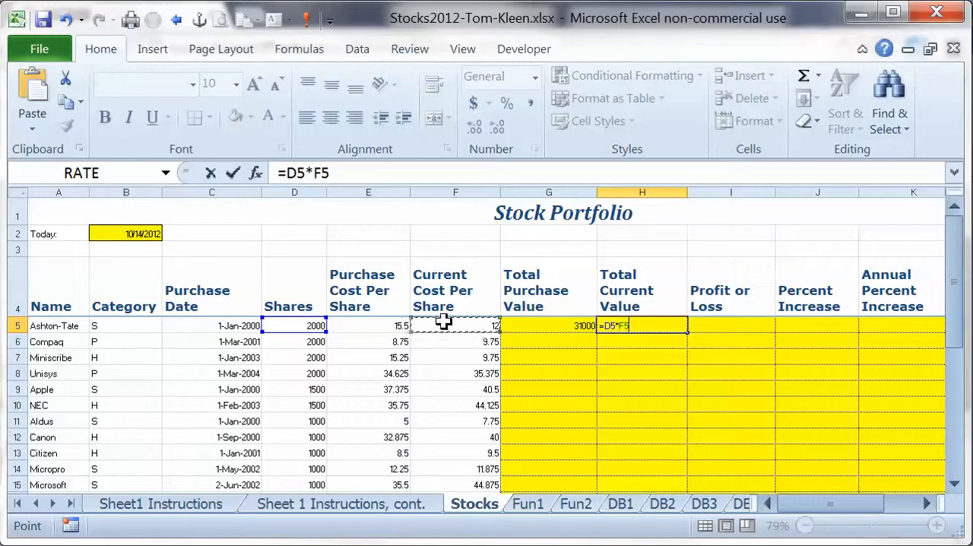
pyautogui.press('Return')
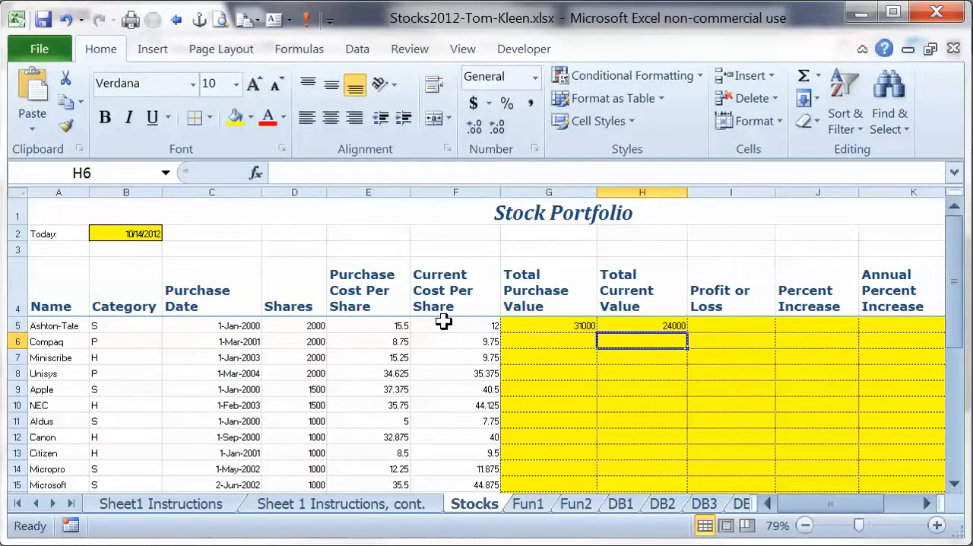
pyautogui.press('Up')
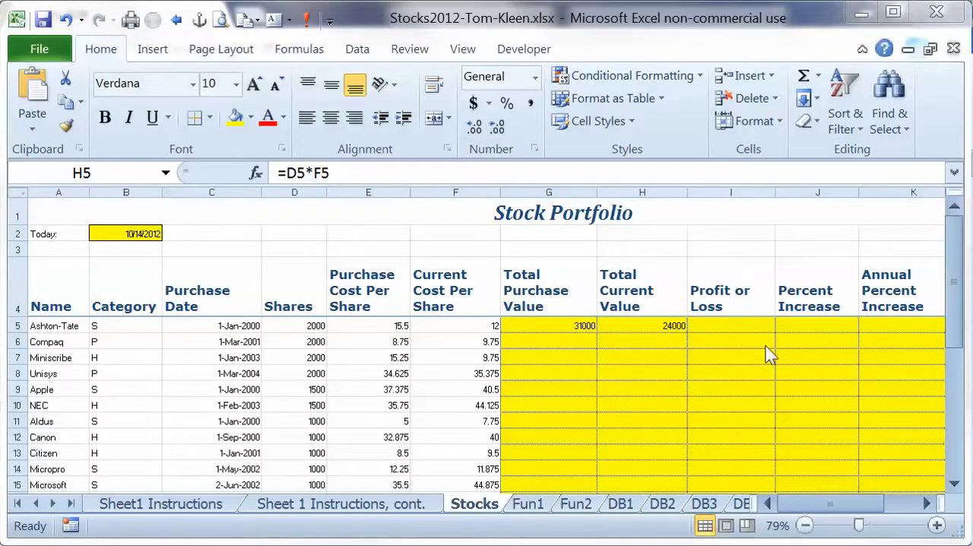
# Calculate Profit or Loss in I5 as current value minus purchase value, using the formula =H5-G5.
pyautogui.click(715, 322)
pyautogui.click(725, 323)
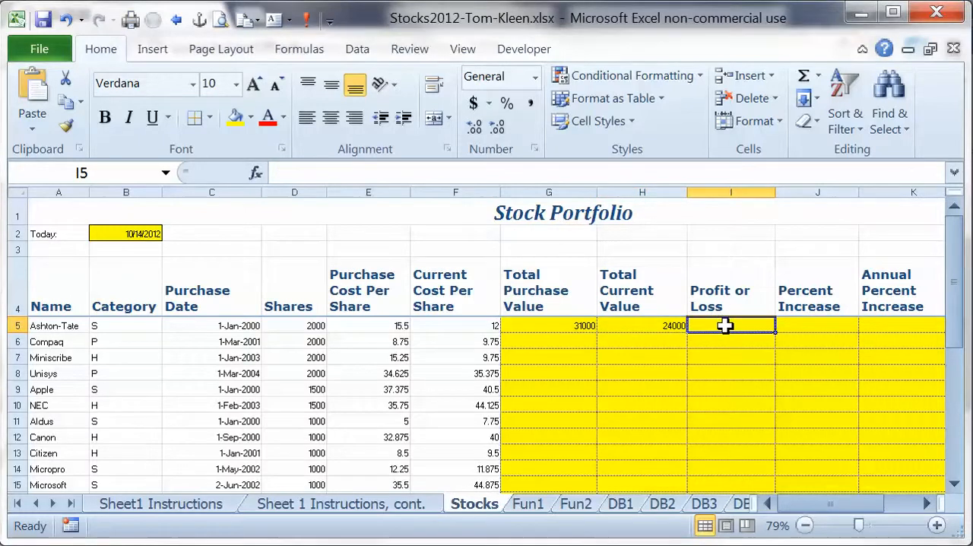
pyautogui.write('=')
pyautogui.press('Left')
pyautogui.write('-')
pyautogui.press('Left')
pyautogui.press('Left')
pyautogui.press('Return')
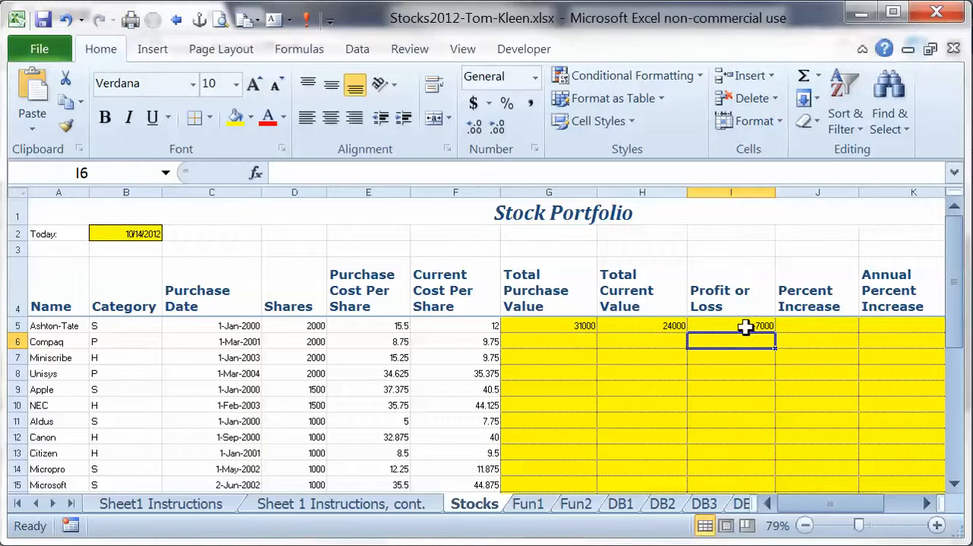
# Calculate Percent Increase in J5 as profit or loss divided by total purchase value, using the formula =I5/G5.
pyautogui.click(814, 325)
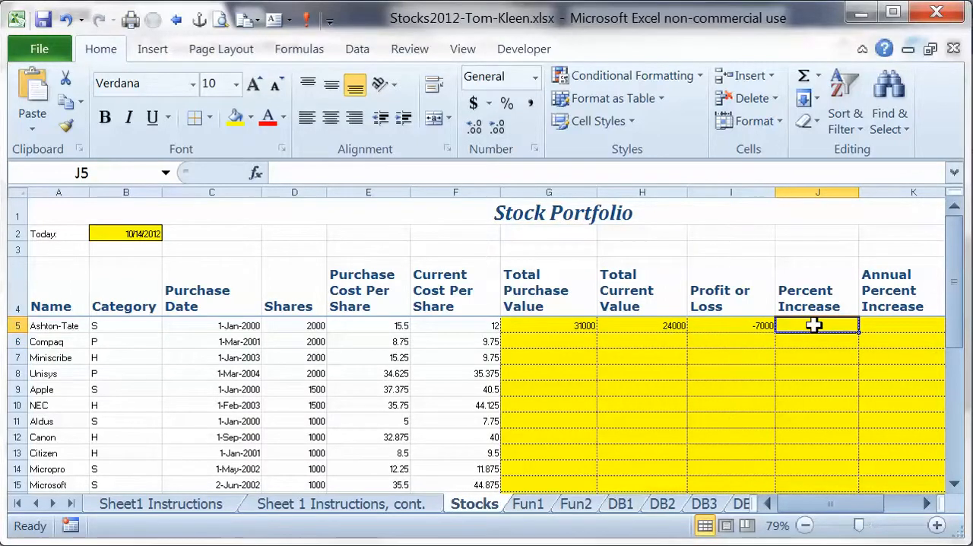
pyautogui.write('=')
pyautogui.press('Left')
pyautogui.write('/')
pyautogui.press('Left')
pyautogui.press('Left')
pyautogui.press('Left')
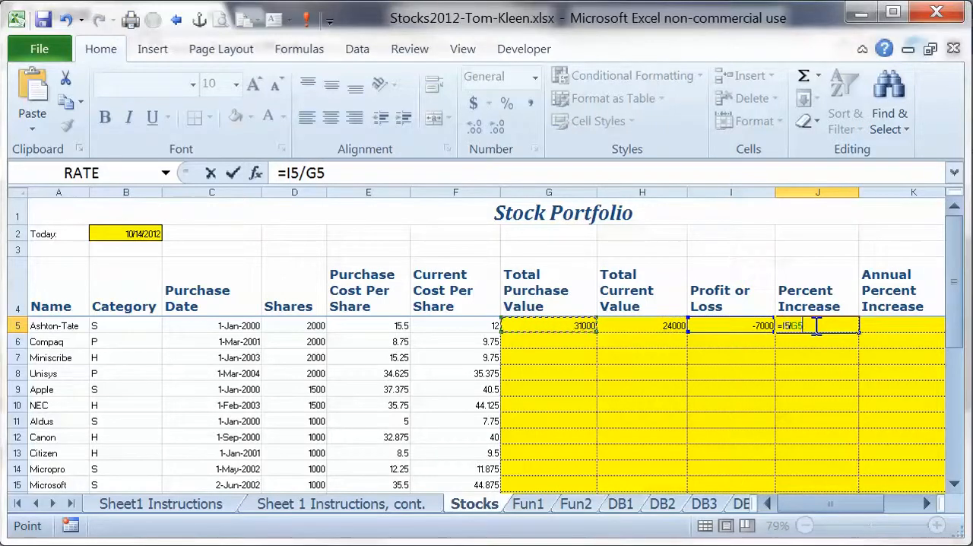
pyautogui.press('Return')
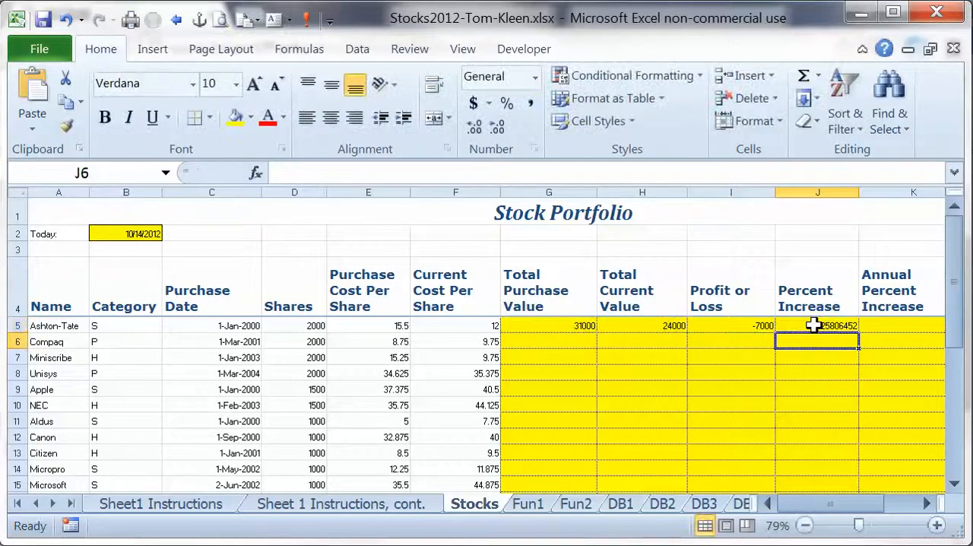
# Calculate Annual Percent Increase in K5 as percent increase divided by years held, using the formula =J5/(YEAR($B$2)-YEAR(C5)).
pyautogui.click(888, 325)
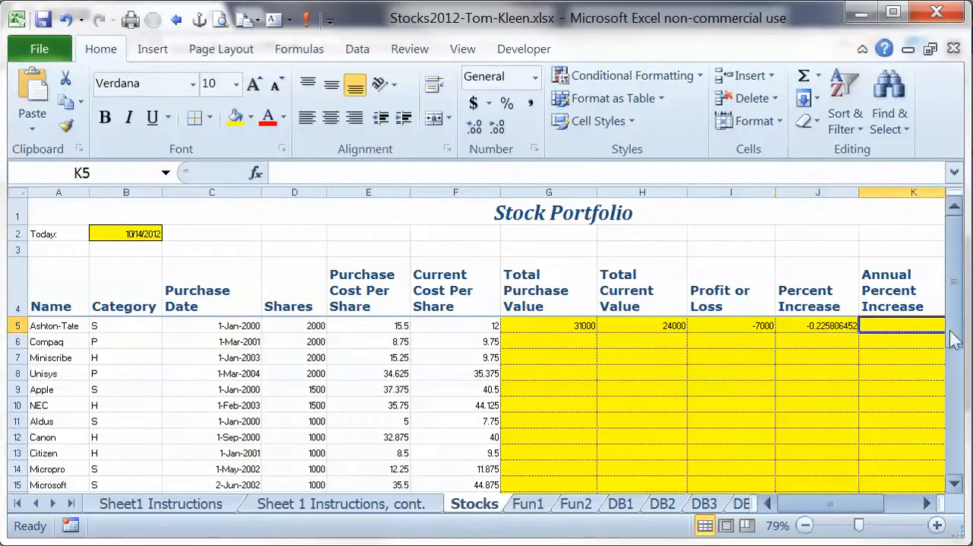
pyautogui.click(926, 504)
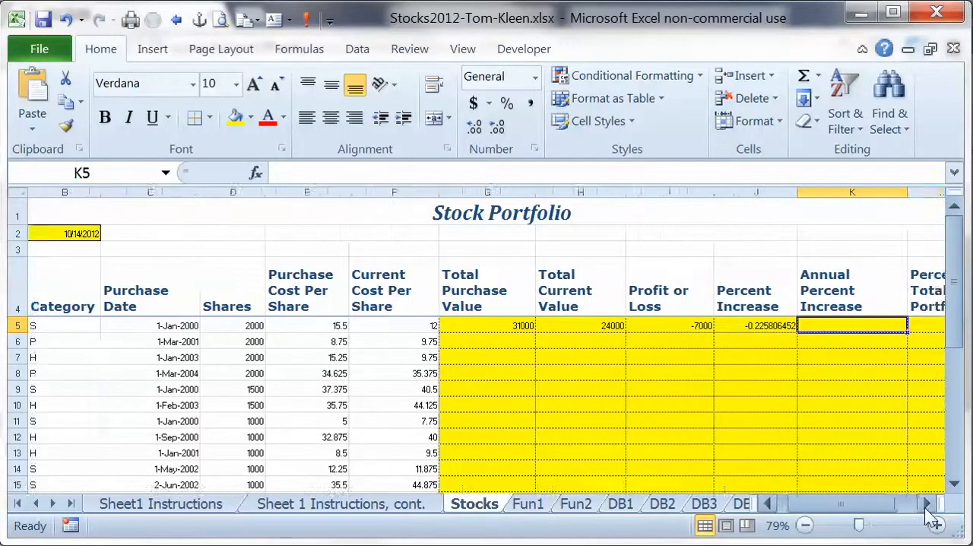
pyautogui.click(927, 504)
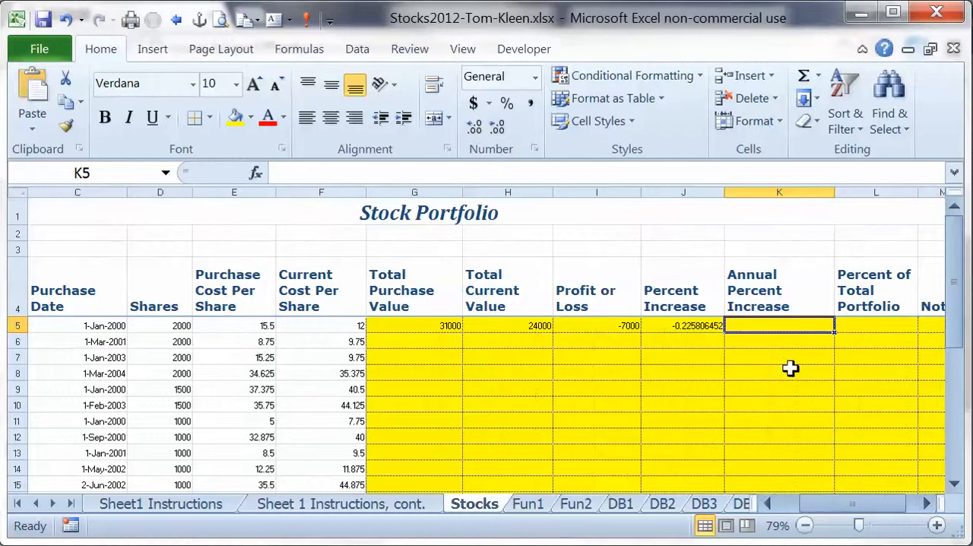
pyautogui.write('=')
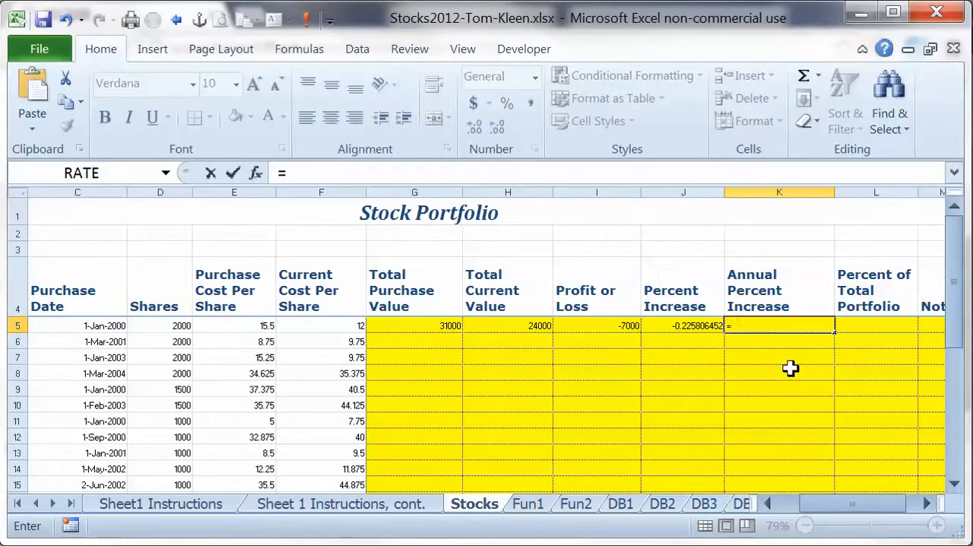
pyautogui.press('Left')
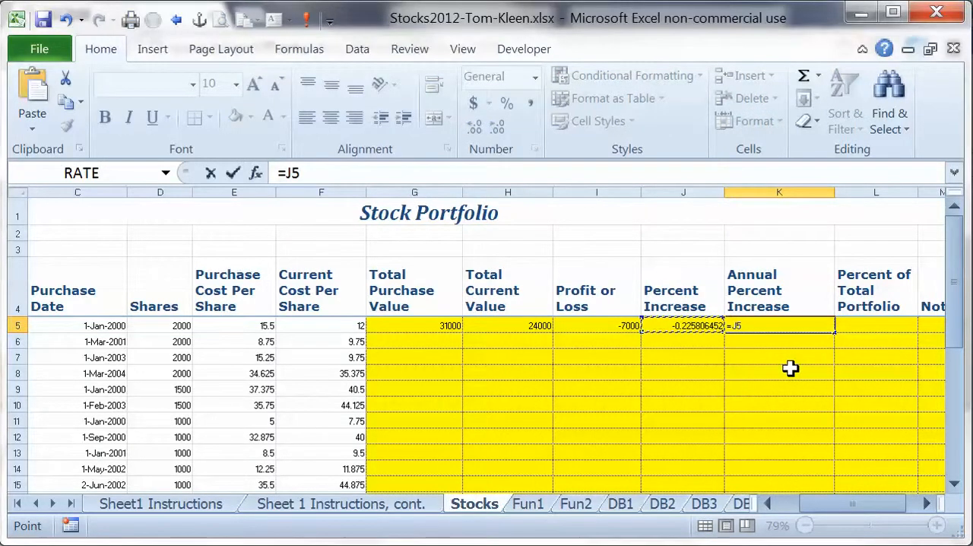
pyautogui.write('/')
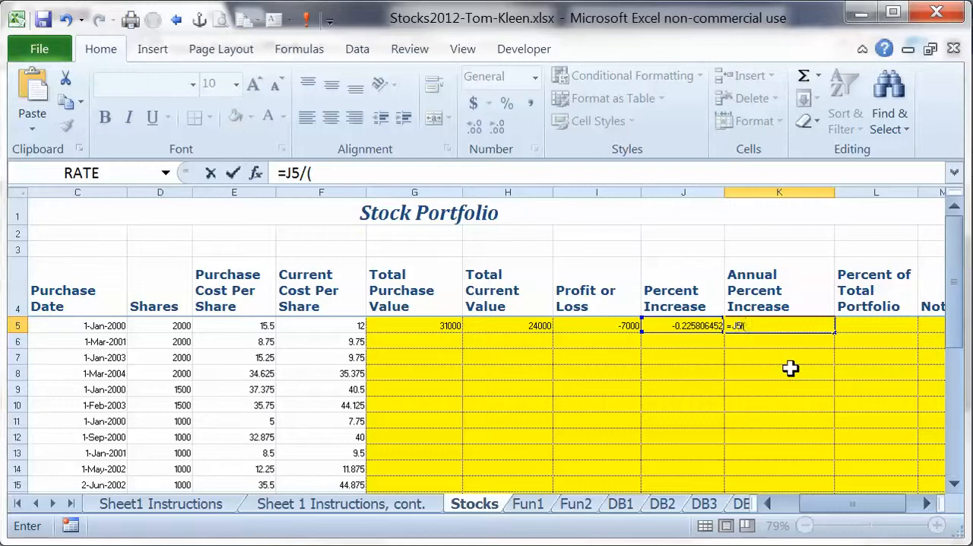
pyautogui.write('(year')
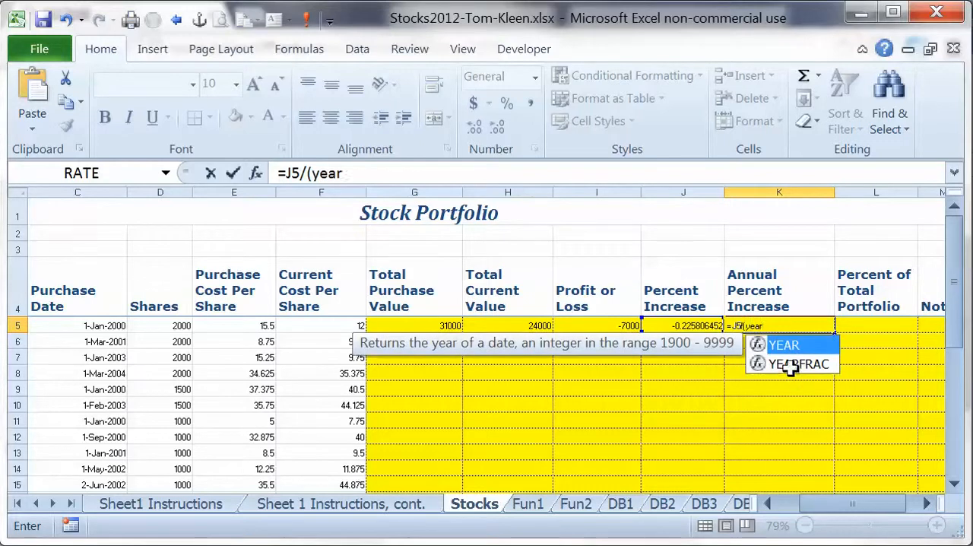
pyautogui.write('($b$2)')
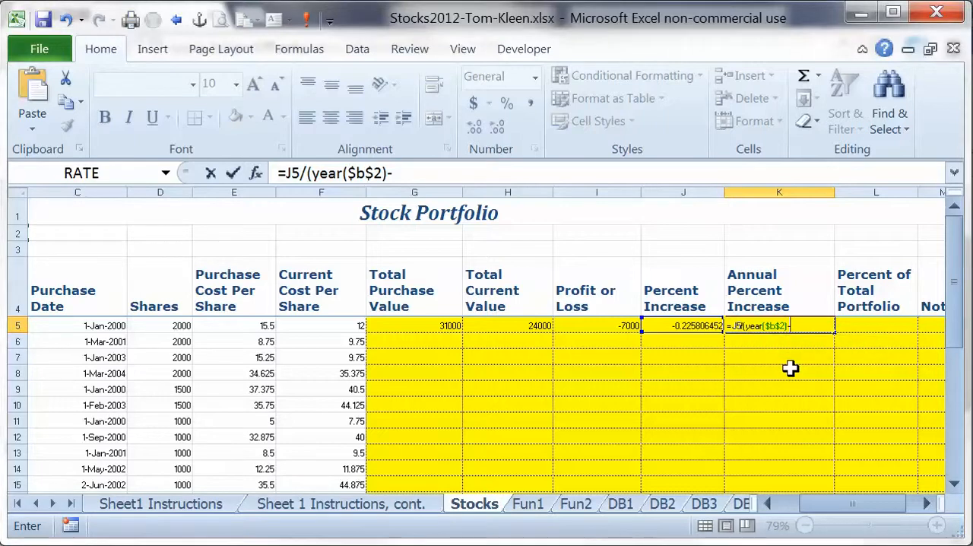
pyautogui.write('-')
pyautogui.write('year(')
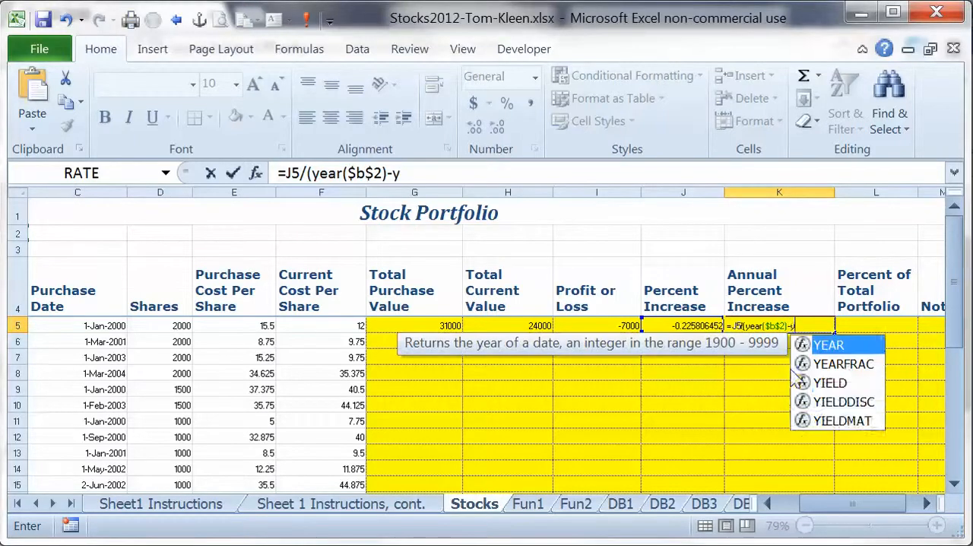
pyautogui.press('Left')
pyautogui.press('Left')
pyautogui.press('Left')
pyautogui.press('Left')
pyautogui.press('Left')
pyautogui.press('Left')
pyautogui.press('Left')
pyautogui.press('Left')
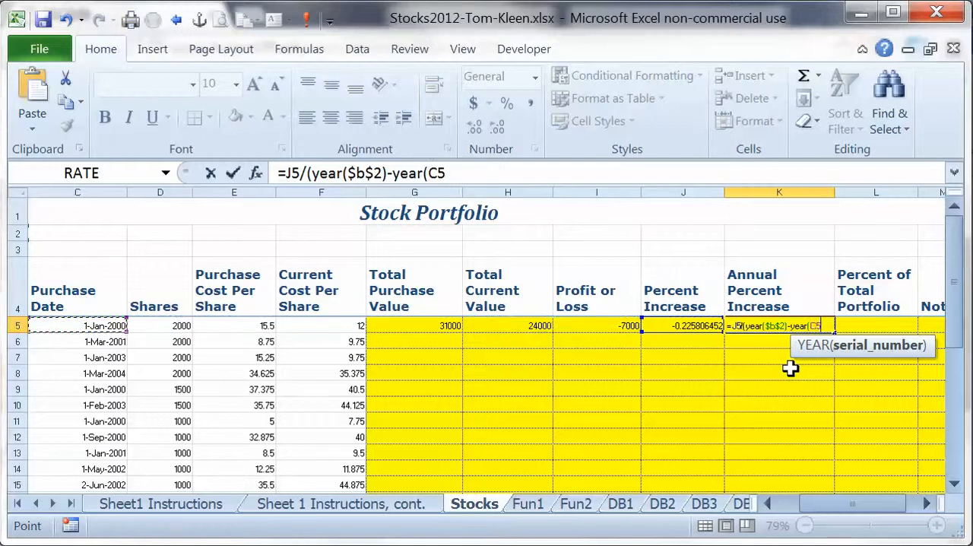
pyautogui.write(')')
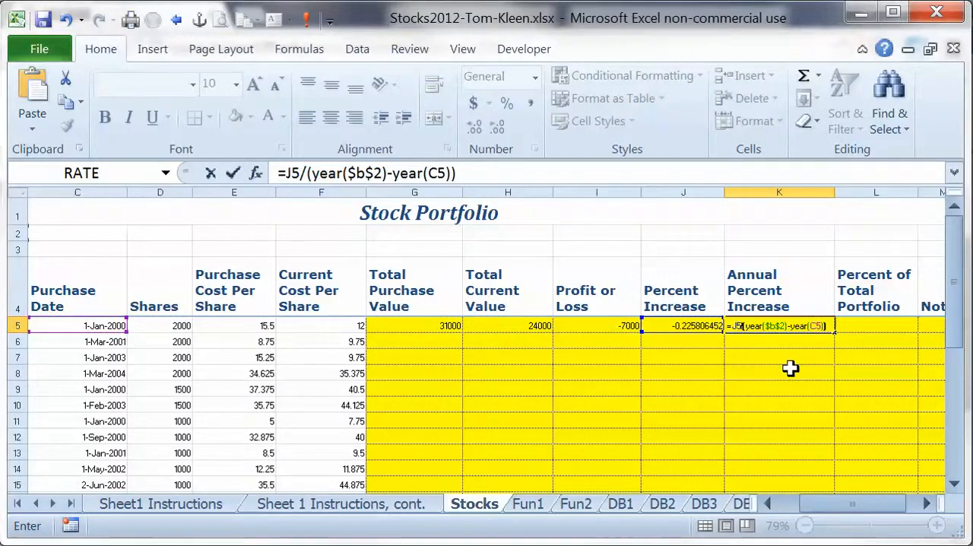
pyautogui.press('Return')
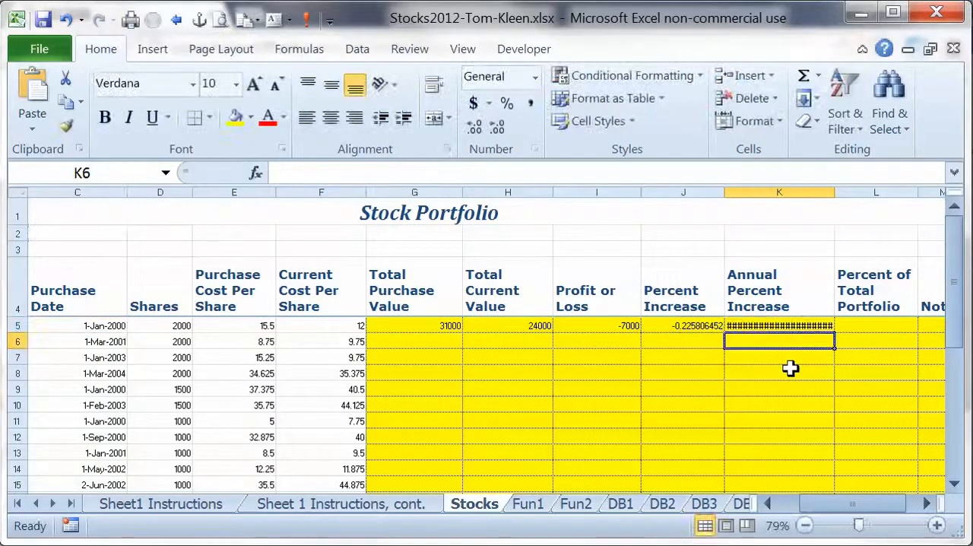
# Format the annual percent increase in K5 as a percentage and narrow column K.
pyautogui.click(788, 327)
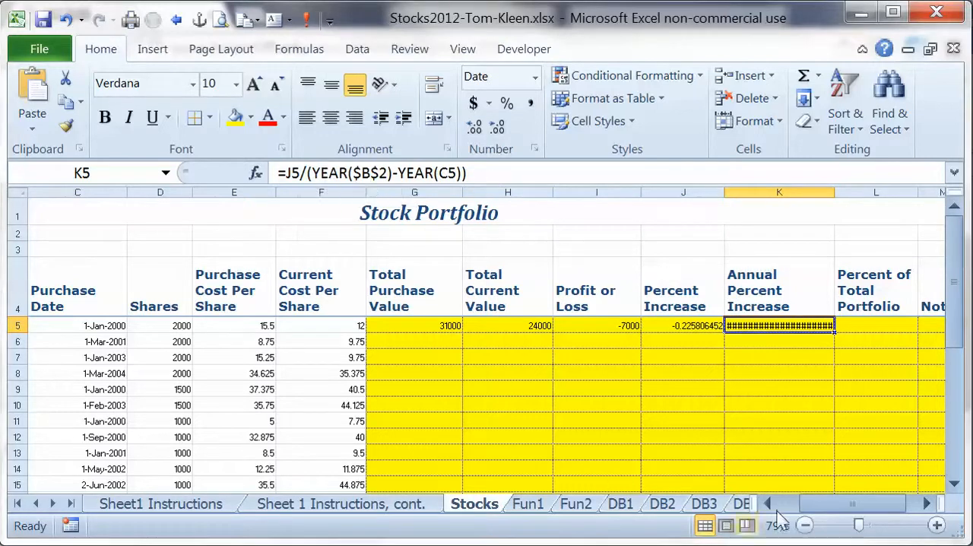
pyautogui.click(782, 504)
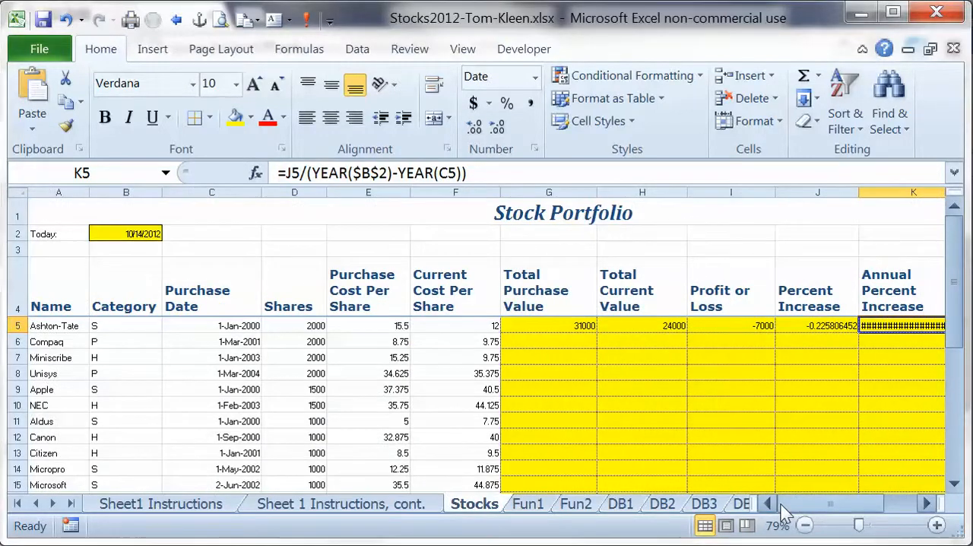
pyautogui.click(908, 503)
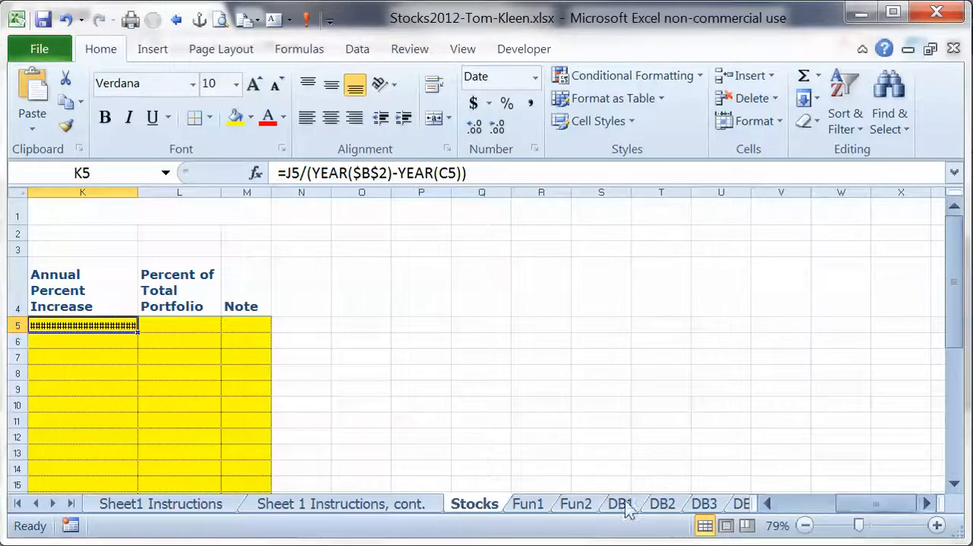
pyautogui.click(782, 504)
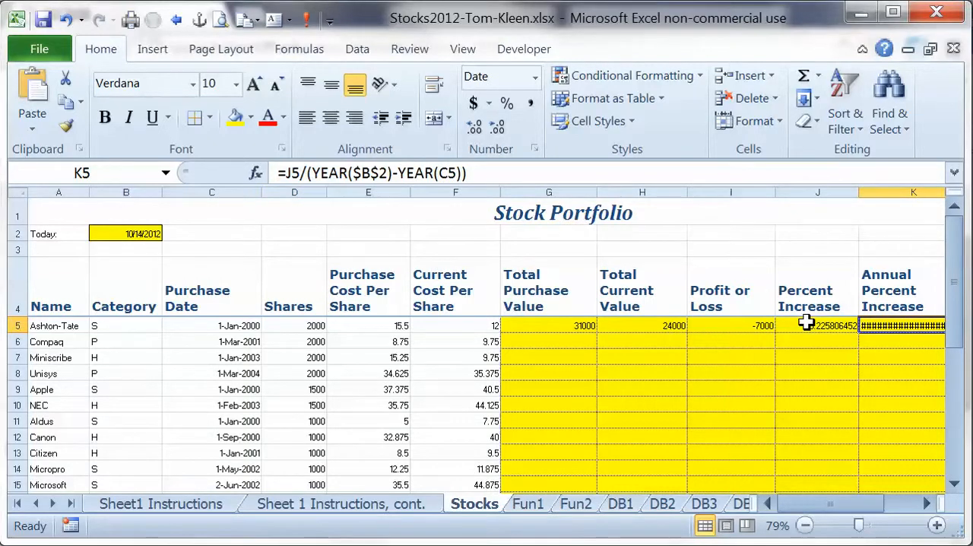
pyautogui.click(926, 503)
pyautogui.click(926, 503)
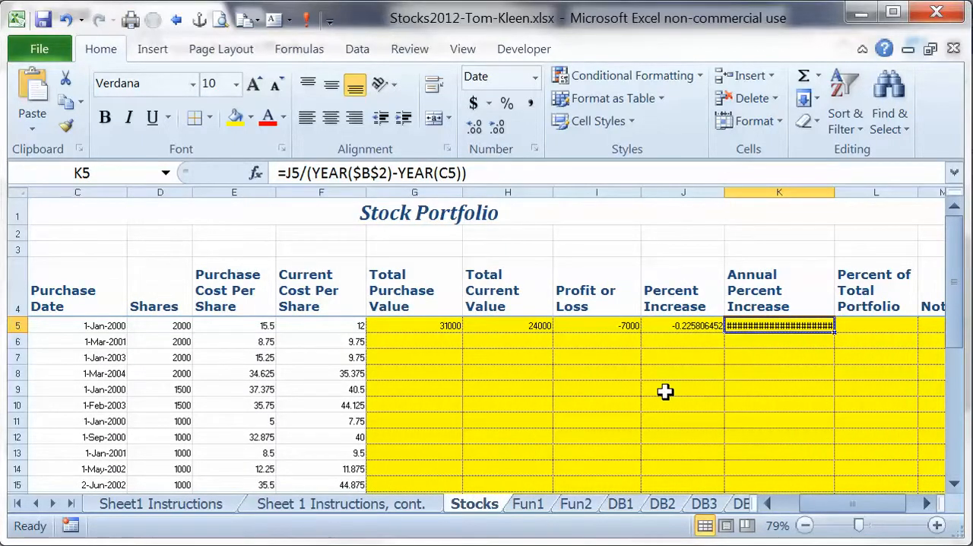
pyautogui.hotkey('ctrl', 'z')
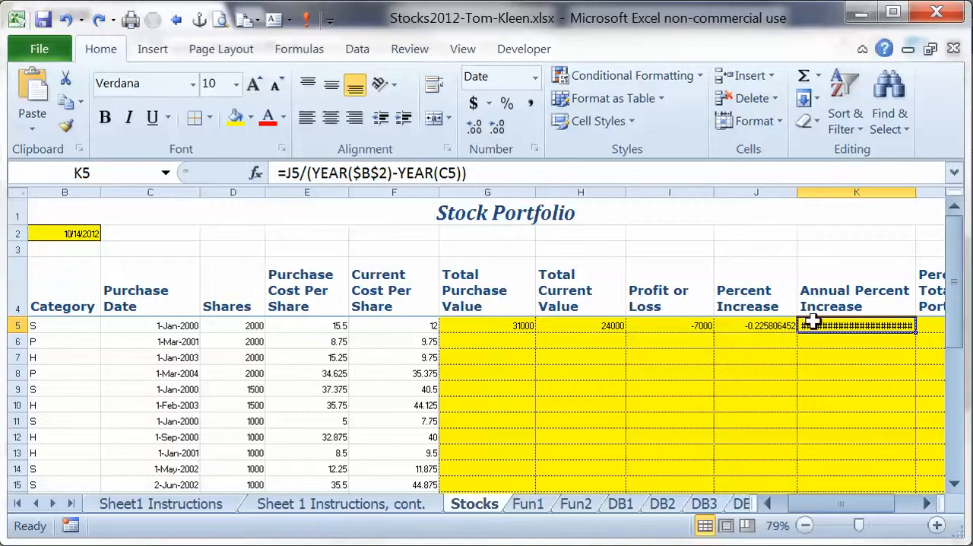
pyautogui.click(507, 104)
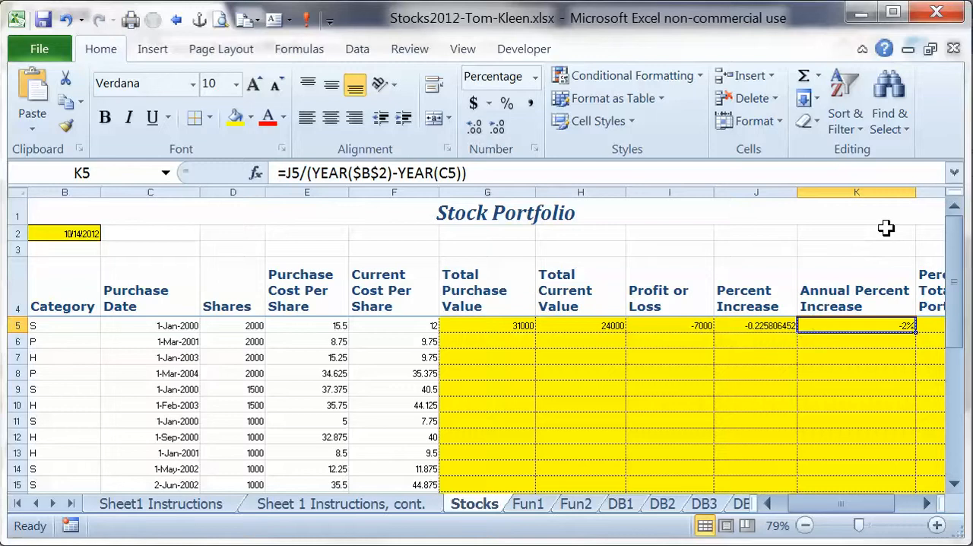
pyautogui.moveTo(916, 191); pyautogui.dragTo(886, 197)
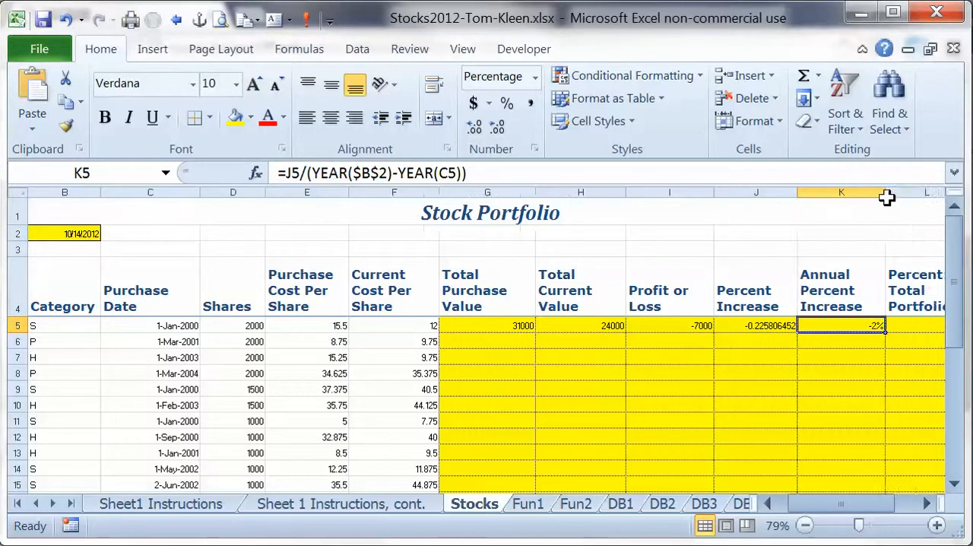
# Copy the formulas in G5:K5 down through row 33 for all the stocks.
pyautogui.click(929, 504)
pyautogui.click(929, 504)
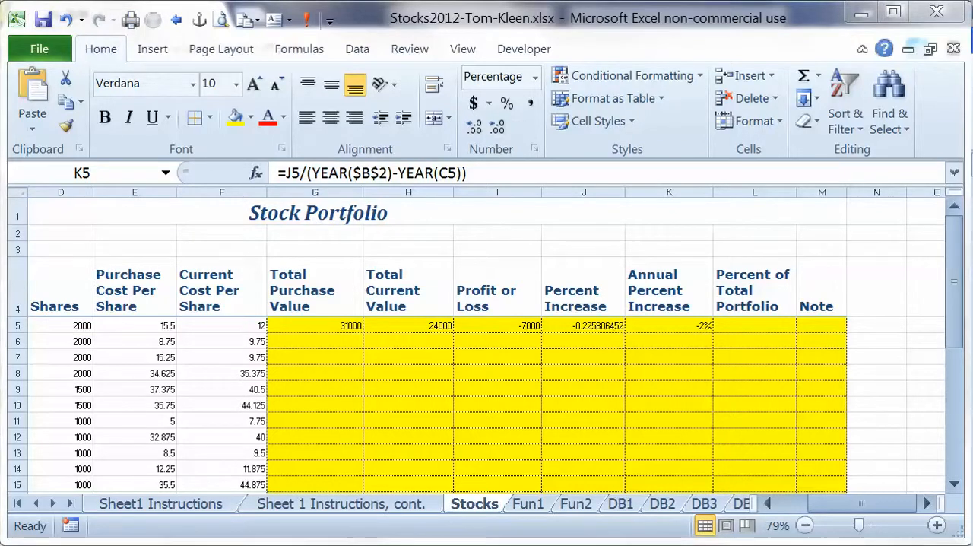
pyautogui.click(332, 326)
pyautogui.moveTo(333, 326); pyautogui.dragTo(723, 456)
pyautogui.scroll(-2, 723, 459)
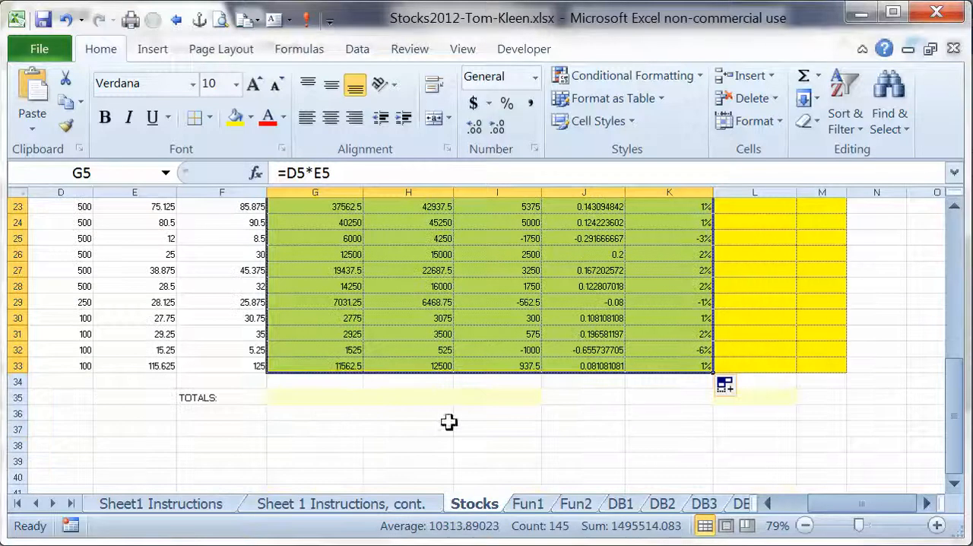
# Add AutoSum totals in G35:I35 and L35 of the TOTALS row.
pyautogui.click(338, 399)
pyautogui.moveTo(344, 399); pyautogui.dragTo(532, 394)
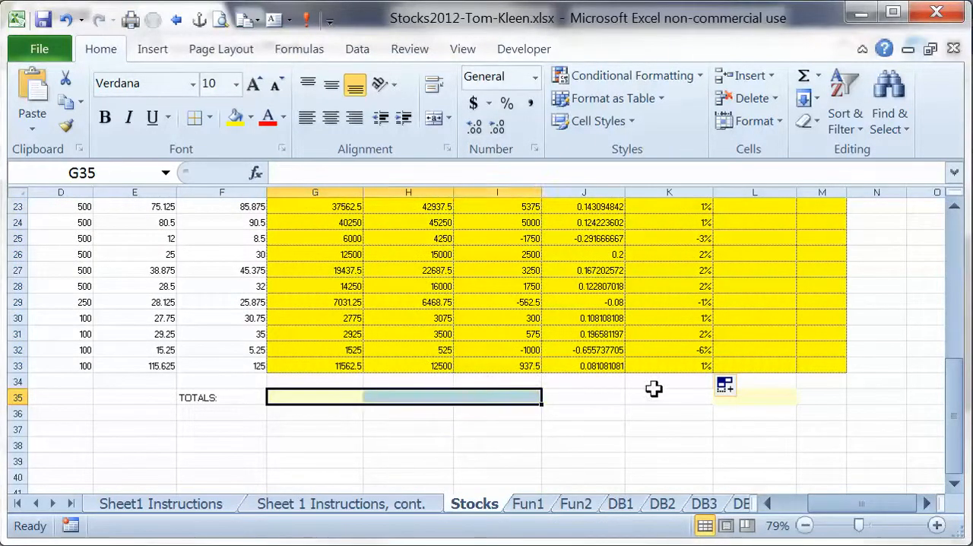
pyautogui.keyDown('ctrl'); pyautogui.click(770, 392); pyautogui.keyUp('ctrl')
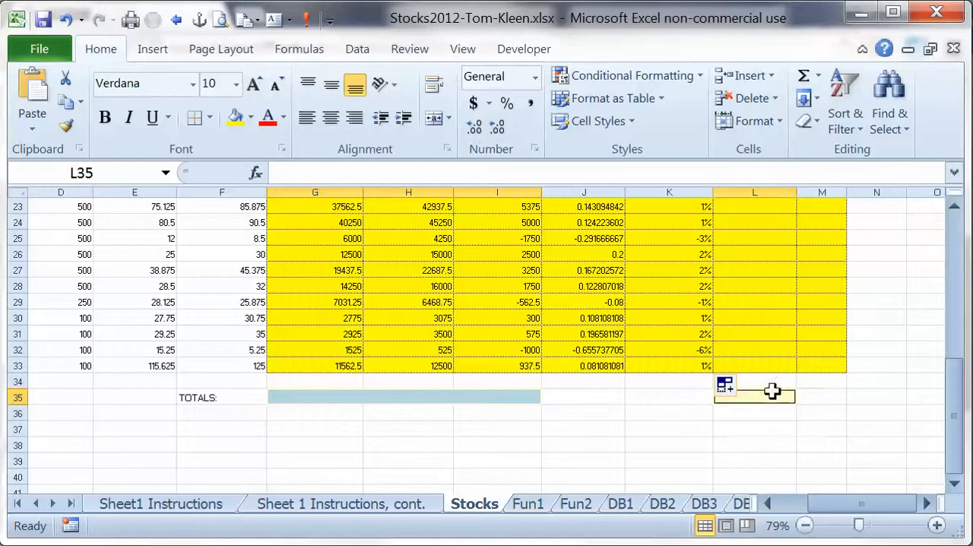
pyautogui.click(804, 76)
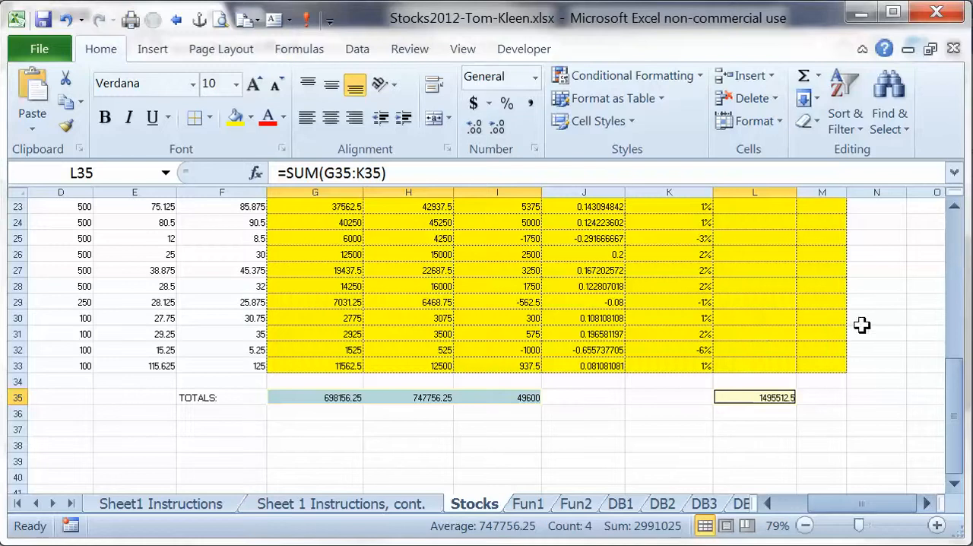
# Calculate Percent of Total Portfolio in L5 as current value divided by the absolute total current value, using the formula =H5/$H$35.
pyautogui.click(960, 230)
pyautogui.click(960, 230)
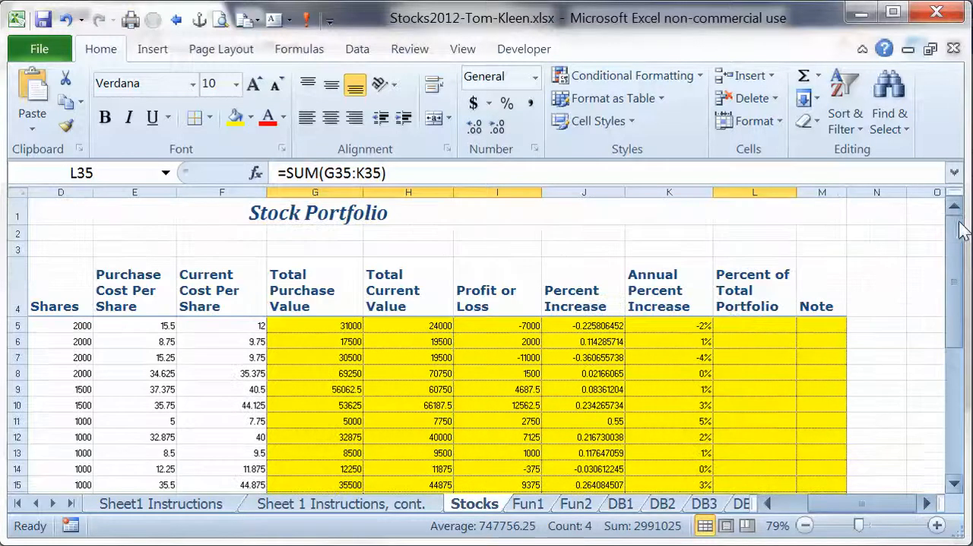
pyautogui.click(753, 323)
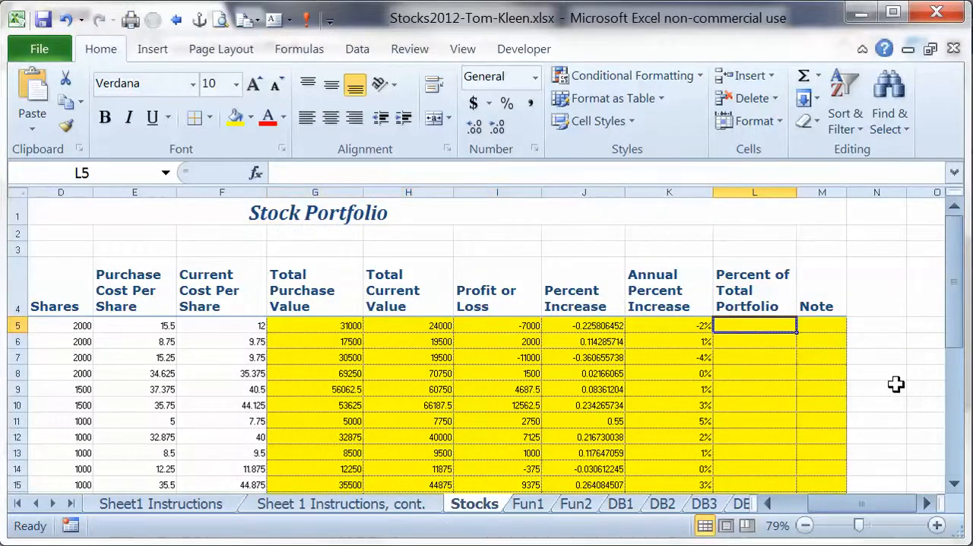
pyautogui.write('=')
pyautogui.press('Left')
pyautogui.press('Left')
pyautogui.press('Left')
pyautogui.press('Left')
pyautogui.write('/')
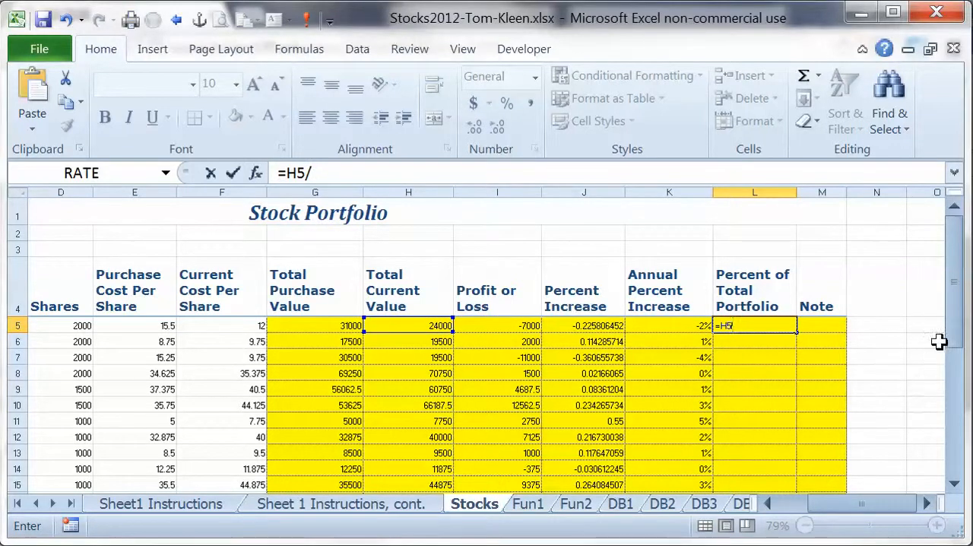
pyautogui.moveTo(955, 319); pyautogui.dragTo(957, 449)
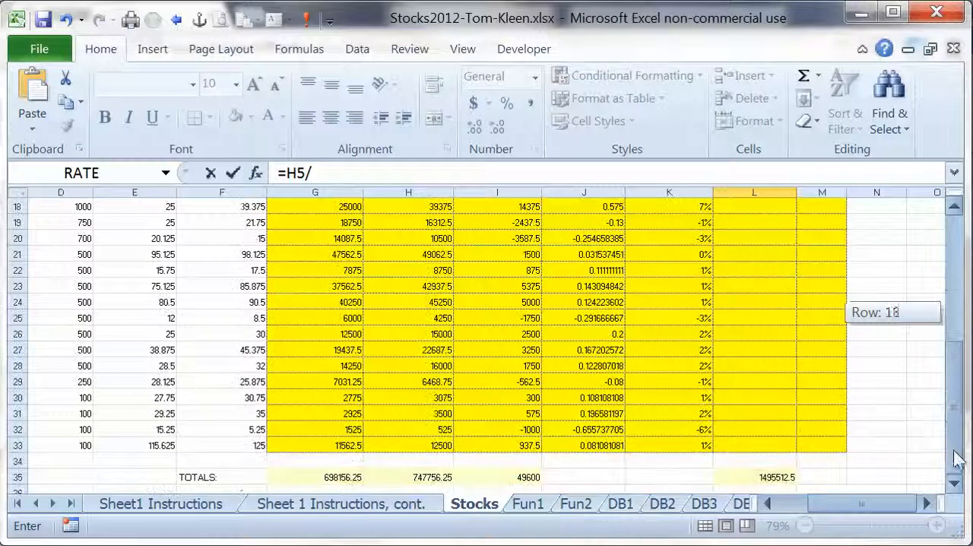
pyautogui.click(437, 477)
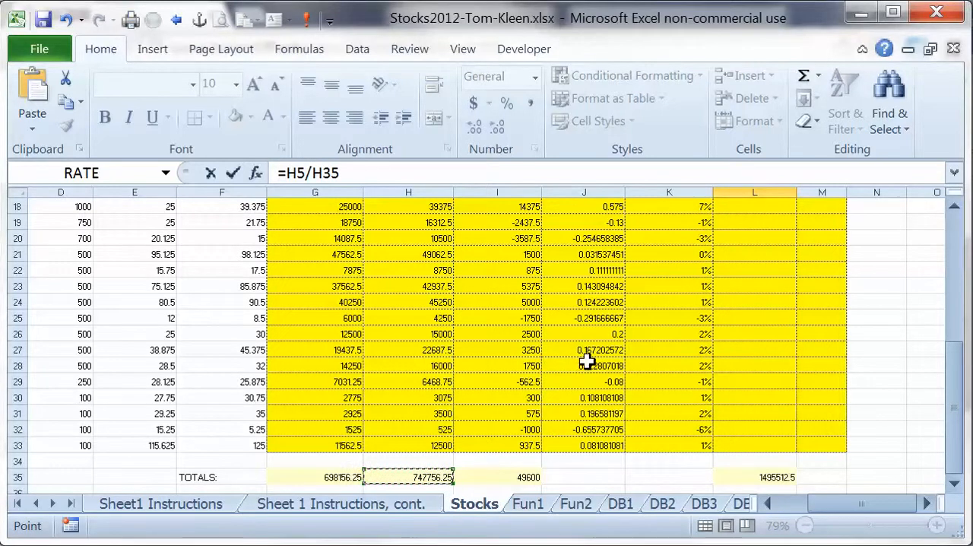
pyautogui.press('F4')
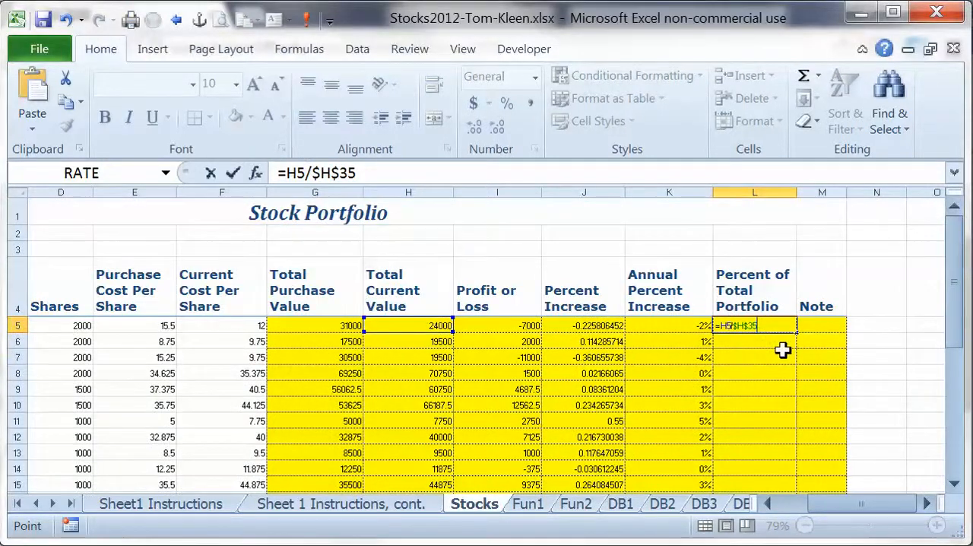
pyautogui.press('Return')
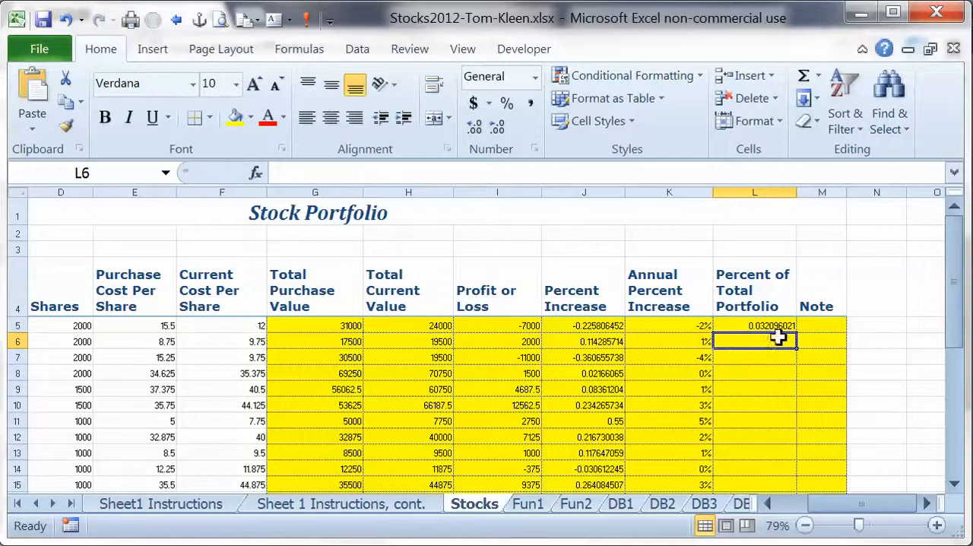
# Copy the Percent of Total Portfolio formula from L5 down through L33.
pyautogui.click(773, 326)
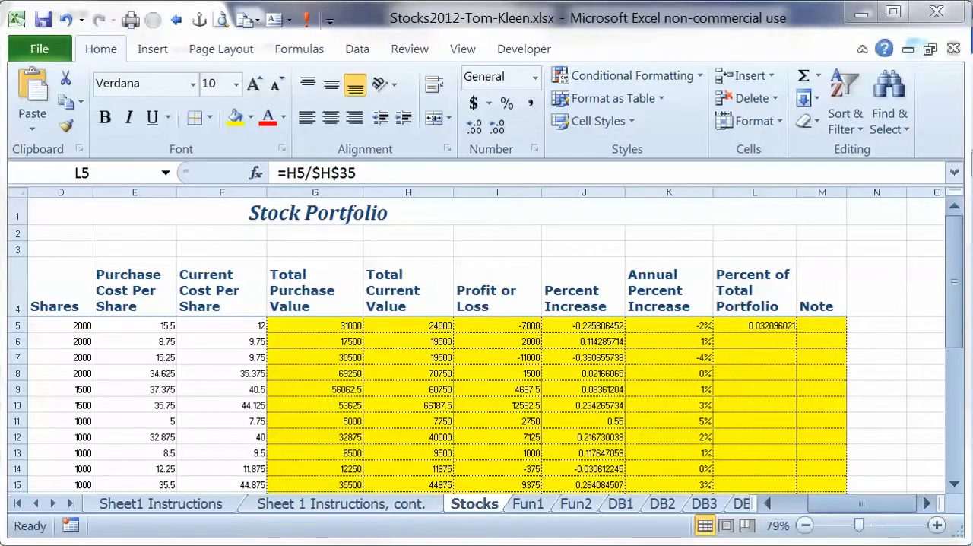
pyautogui.click(748, 405)
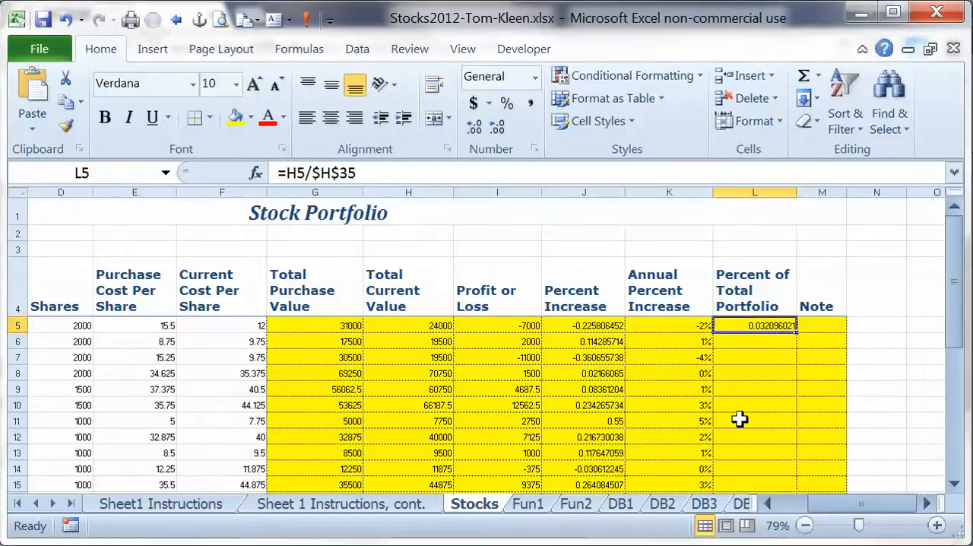
pyautogui.moveTo(801, 330); pyautogui.dragTo(812, 508)
pyautogui.moveTo(813, 471); pyautogui.dragTo(808, 473)
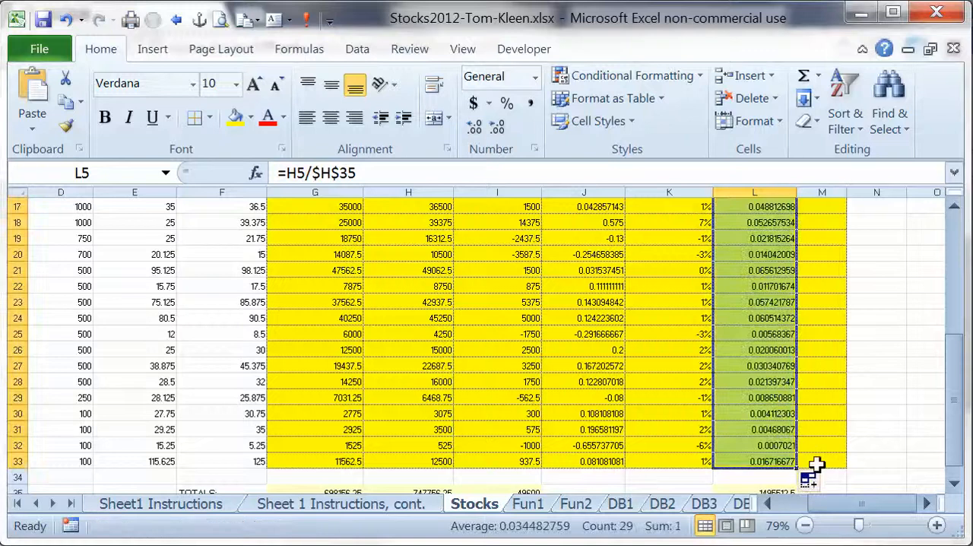
# Replace the Percent of Total Portfolio total in L35 with an AutoSum of its own column, =SUM(L5:L34).
pyautogui.scroll(-2, 810, 465)
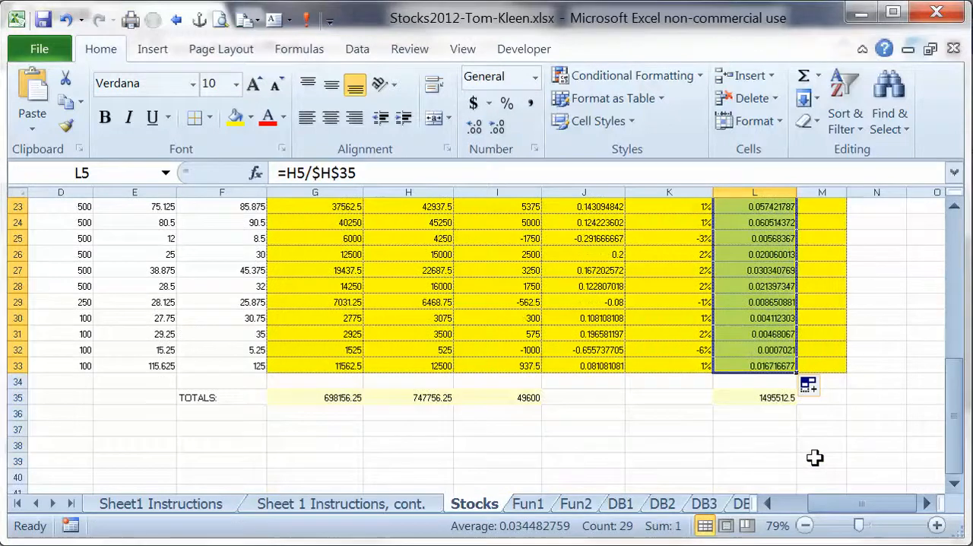
pyautogui.click(770, 398)
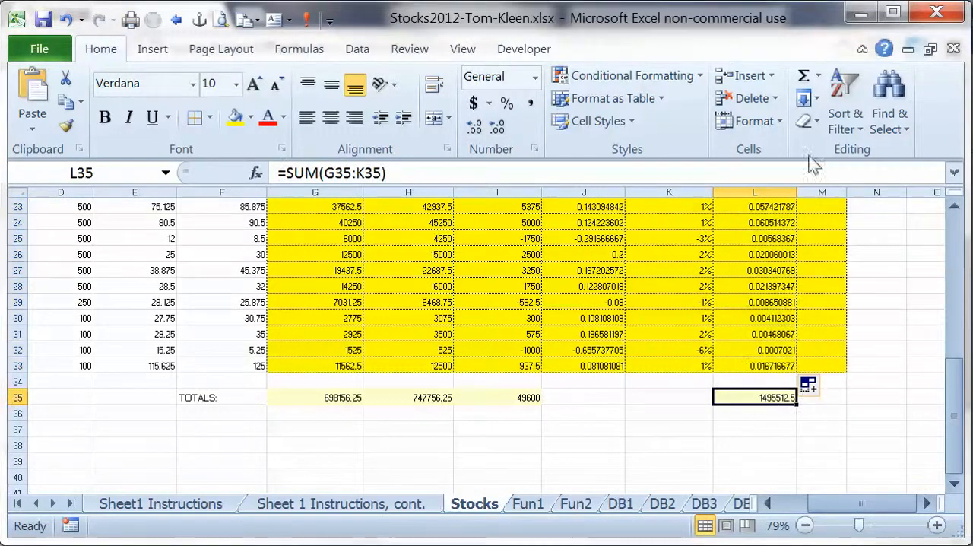
pyautogui.click(804, 77)
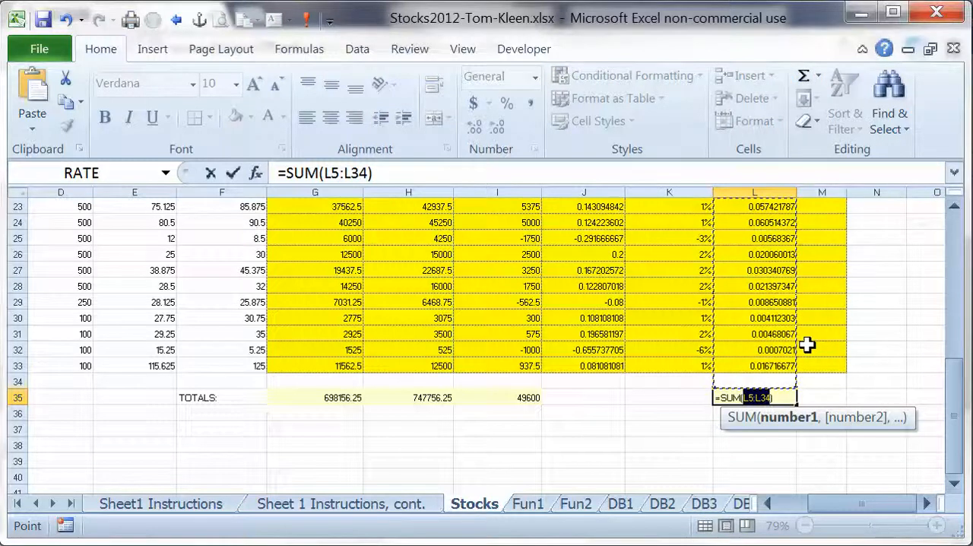
pyautogui.press('Return')
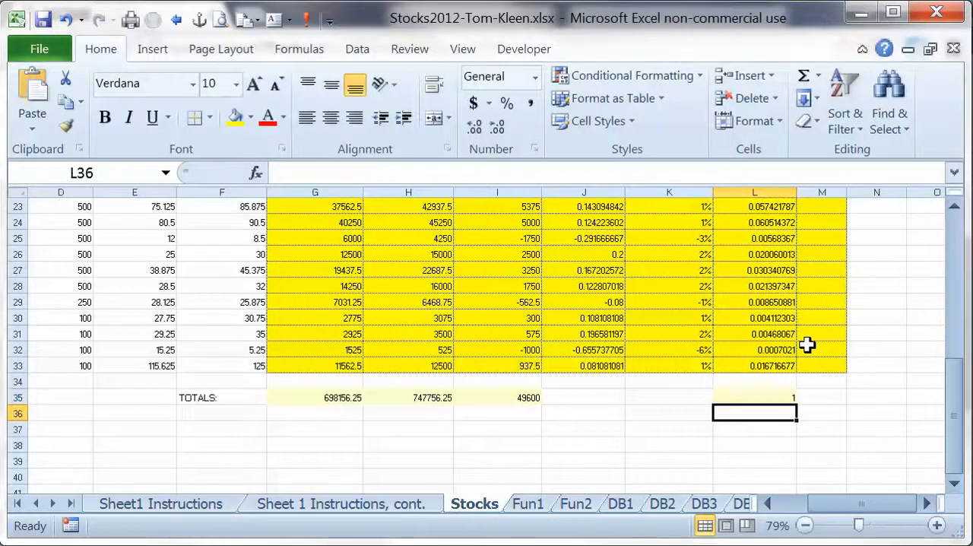
pyautogui.click(761, 396)
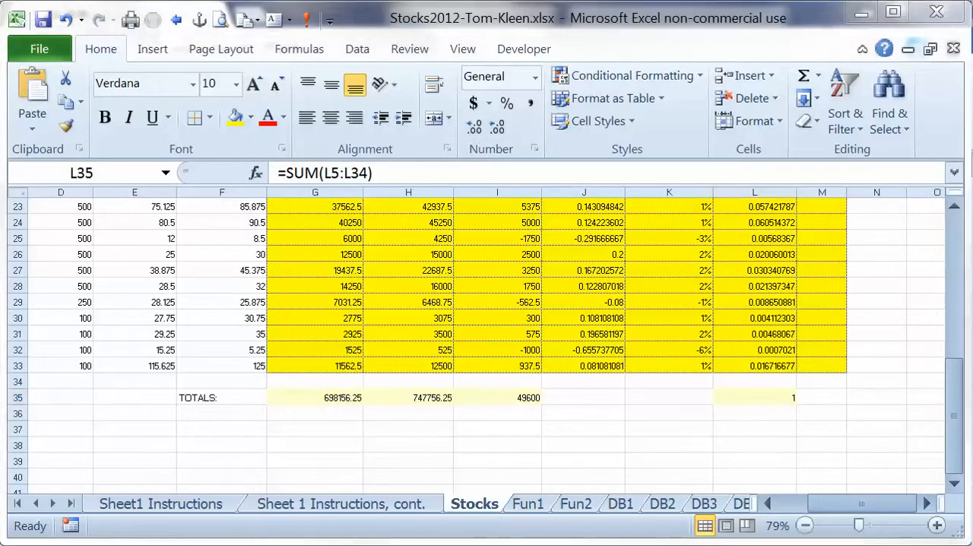
pyautogui.click(925, 340)
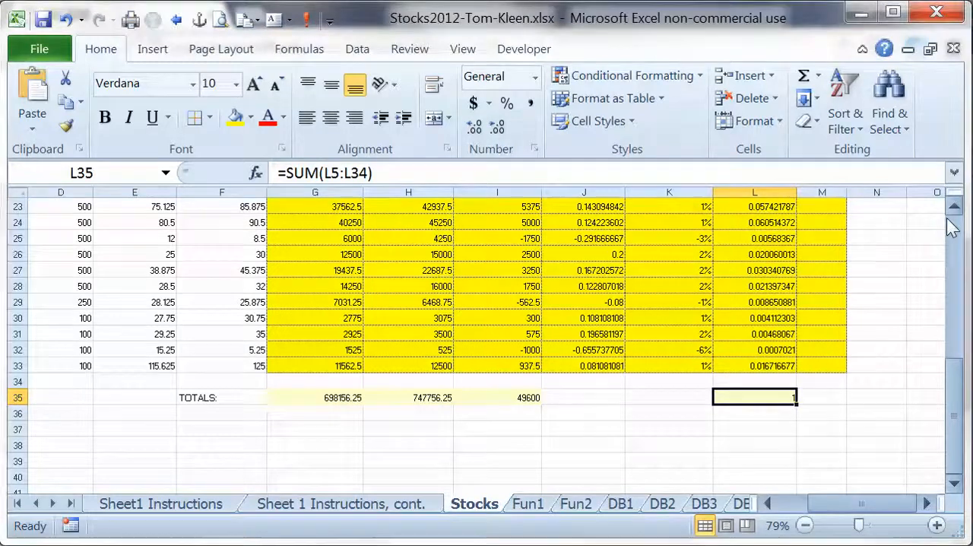
# Enter a Note formula in M5 that marks a profit with "+" and anything else with "-", using =IF(I5>0,"+","-").
pyautogui.scroll(7, 950, 229)
pyautogui.click(832, 301)
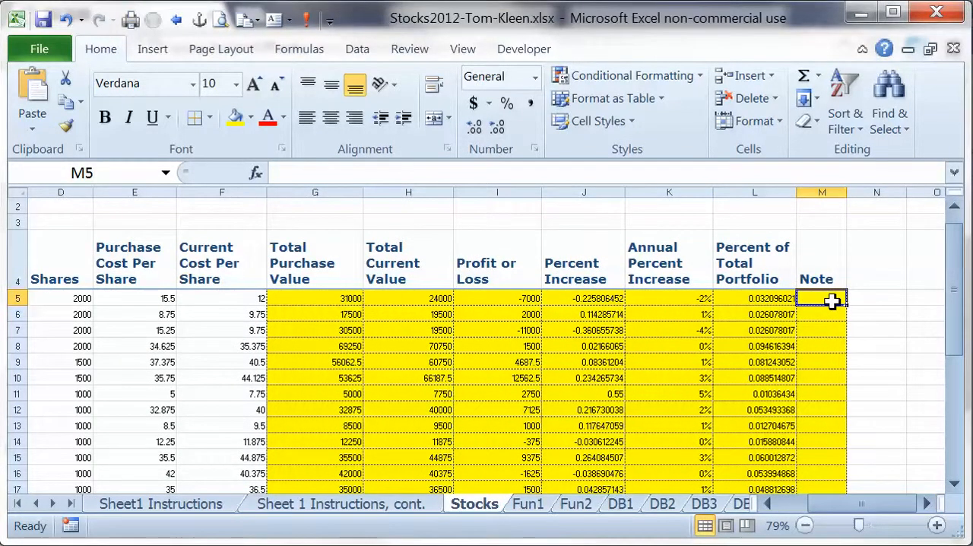
pyautogui.write('=if(')
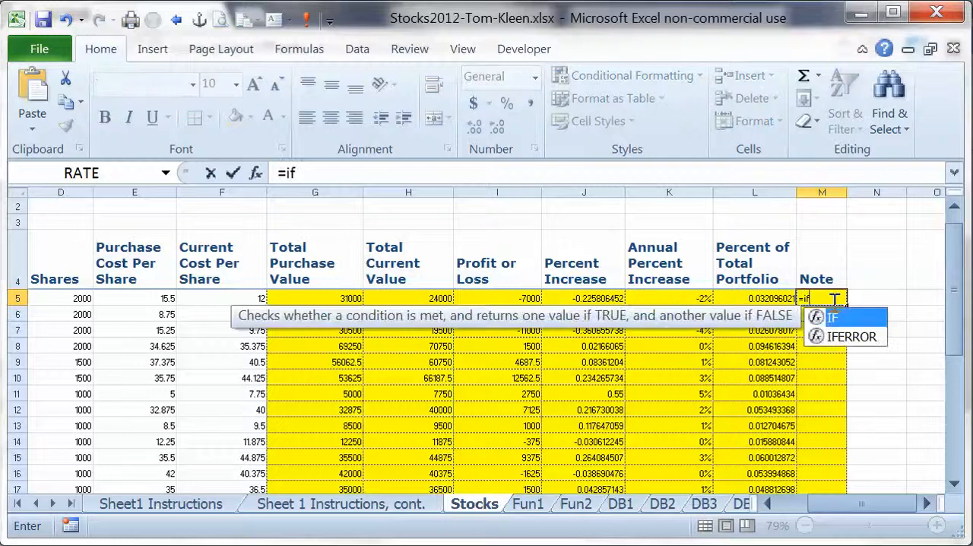
pyautogui.press('Left')
pyautogui.press('Left')
pyautogui.press('Left')
pyautogui.press('Left')
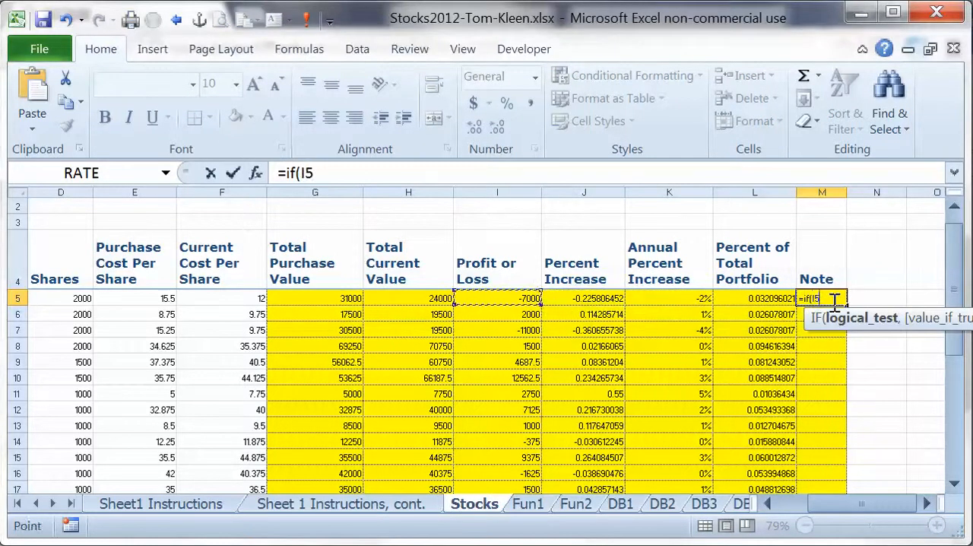
pyautogui.write('>')
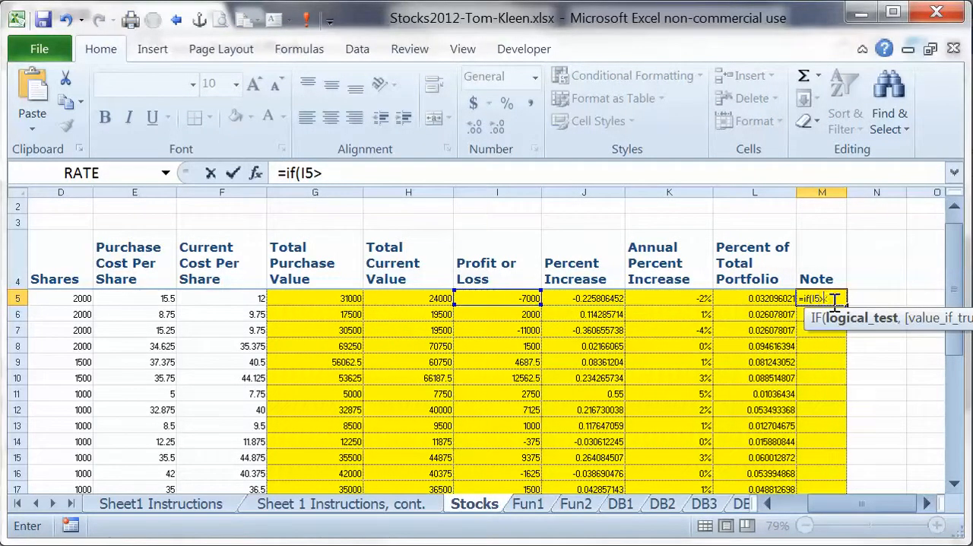
pyautogui.write('0,"+","-")')
pyautogui.press('Return')
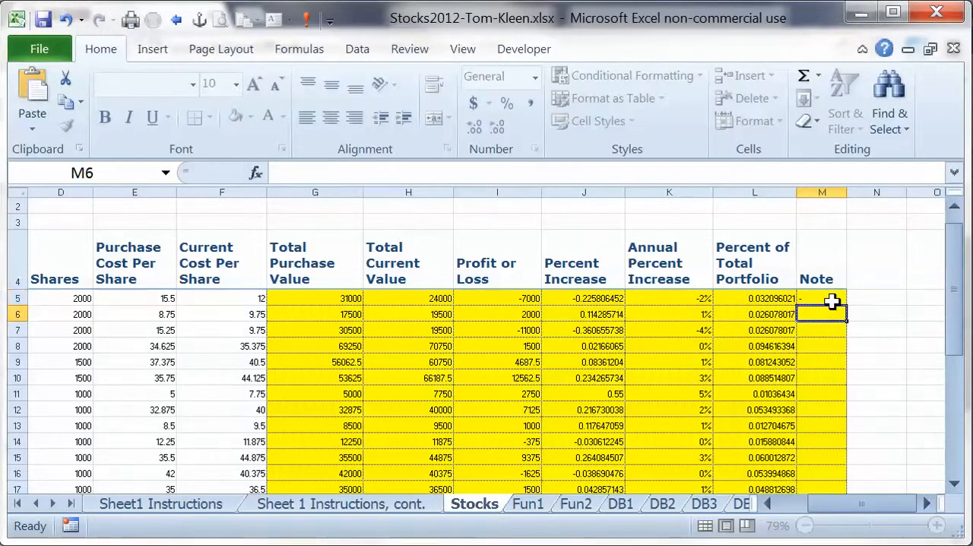
# Review the logical test, value if true and value if false of the IF function in M5.
pyautogui.click(829, 297)
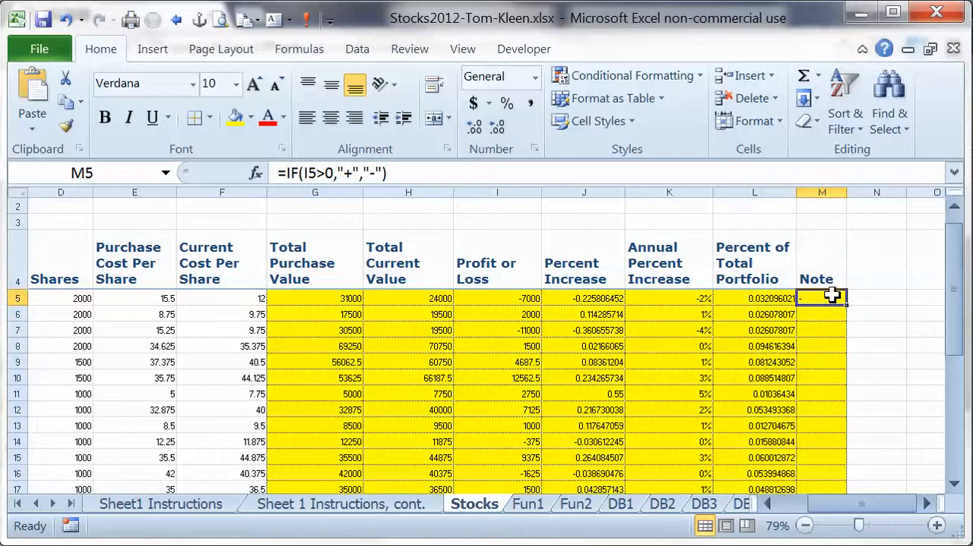
pyautogui.click(255, 173)
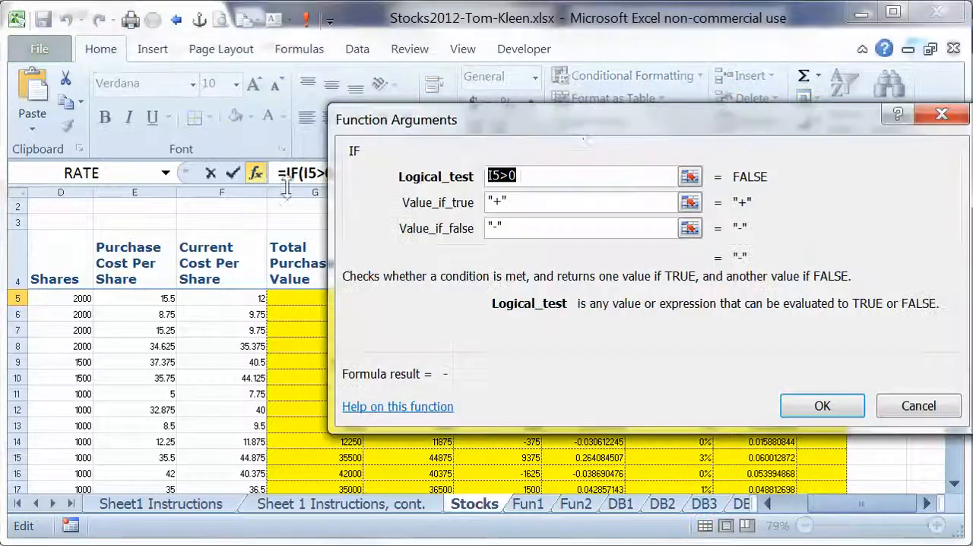
pyautogui.moveTo(559, 138); pyautogui.dragTo(425, 157)
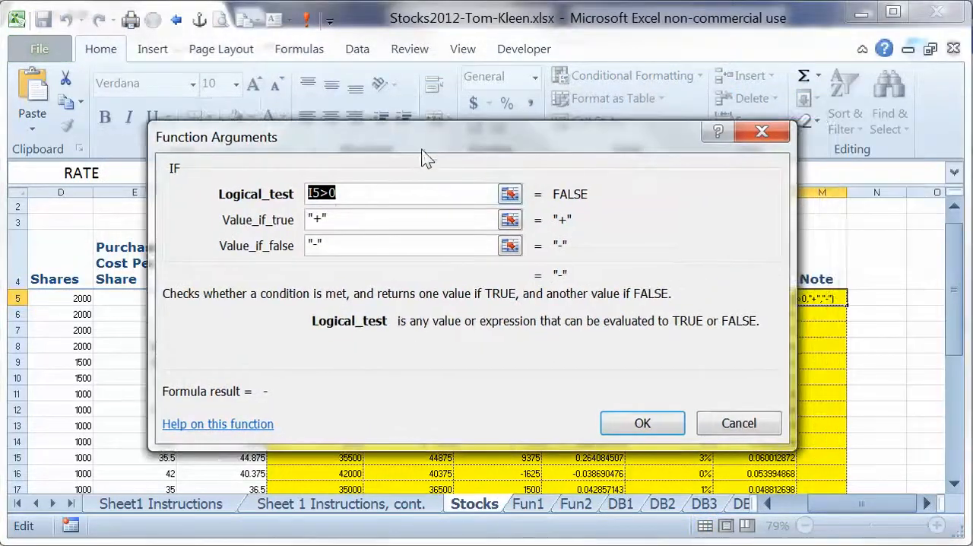
pyautogui.click(395, 196)
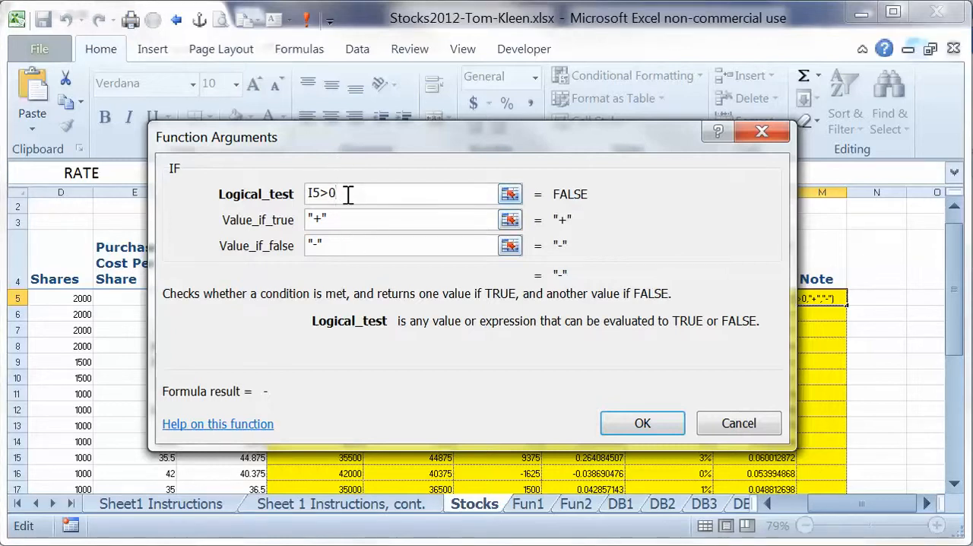
pyautogui.click(349, 220)
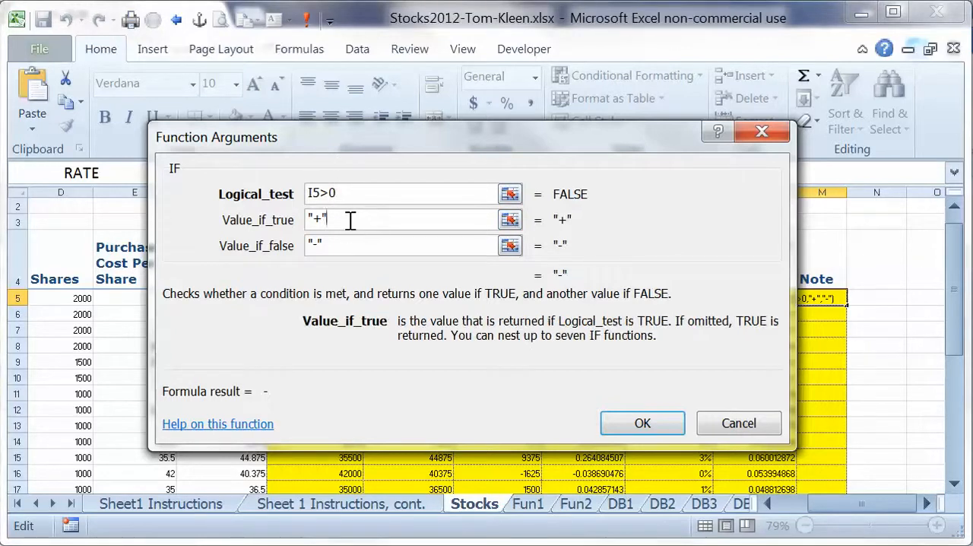
pyautogui.click(341, 243)
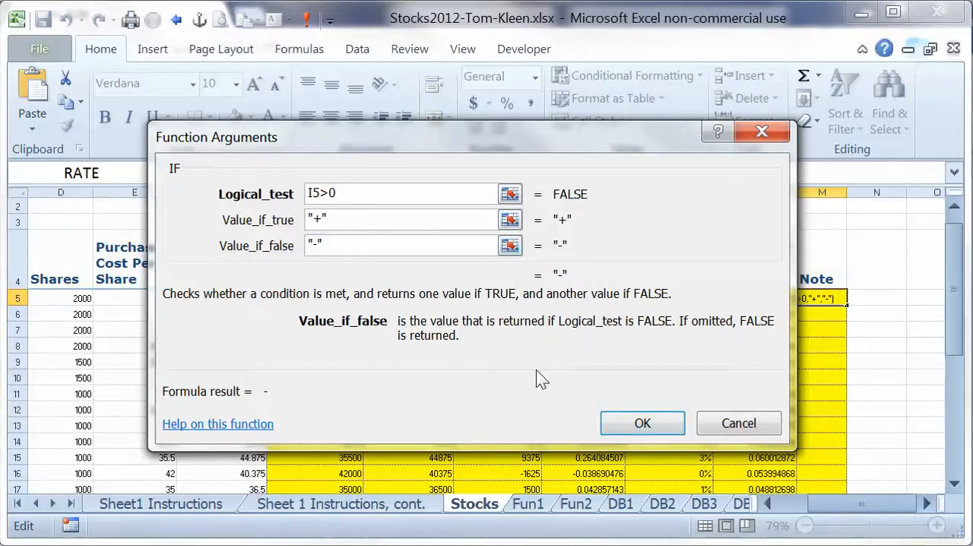
pyautogui.click(636, 426)
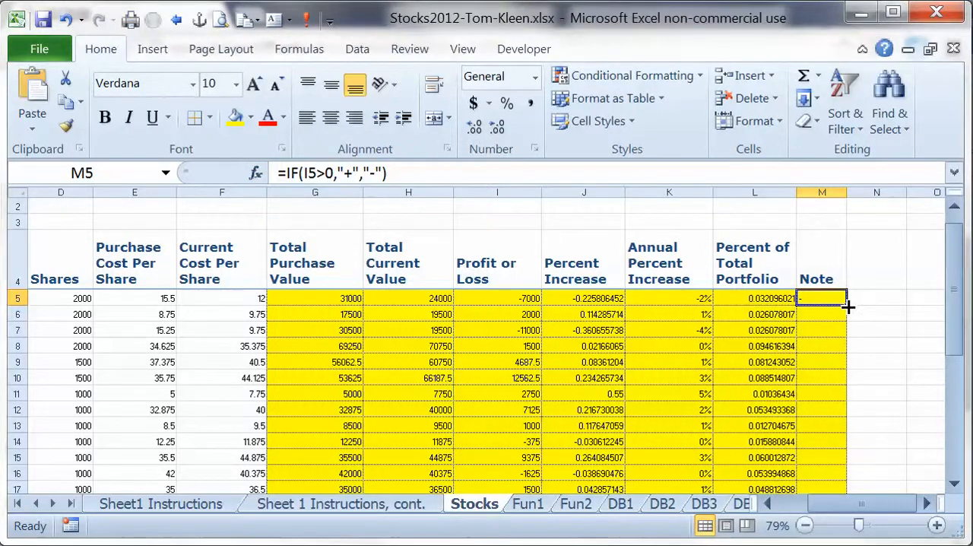
# Copy the Note formula from M5 down through M33 for all the stocks.
pyautogui.moveTo(847, 304); pyautogui.dragTo(847, 465)
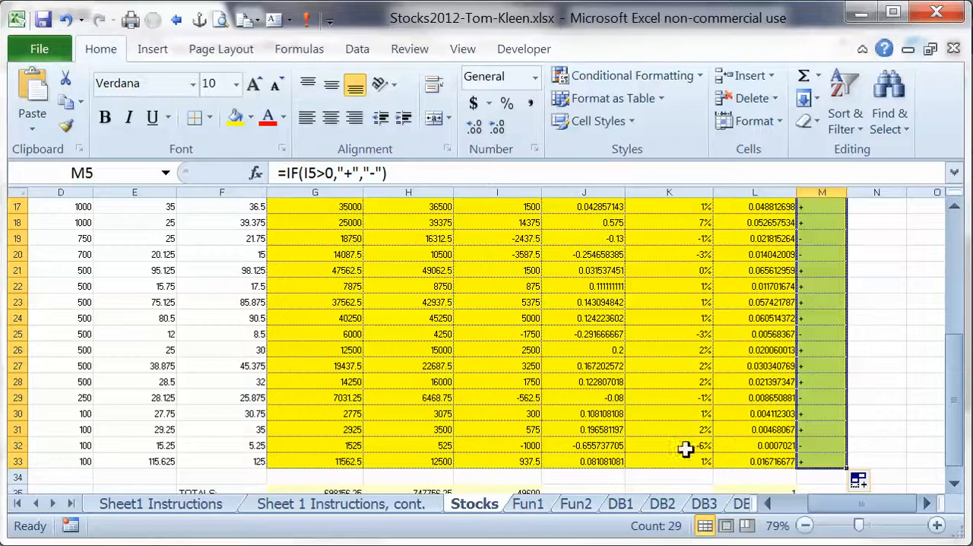